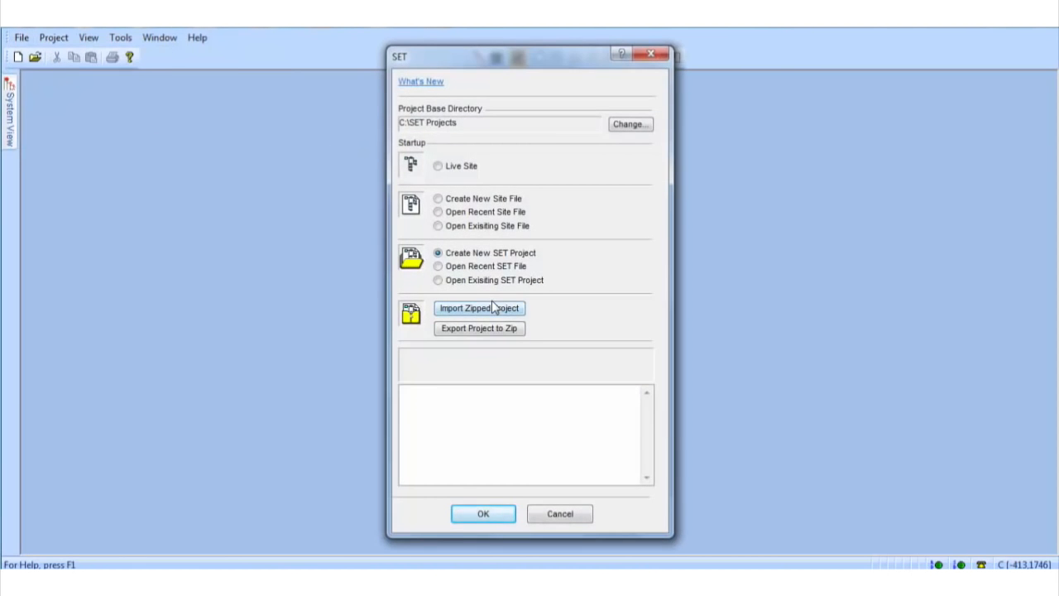
# Create a new SET project named Youtube video with project number 1, client Trend and site name Here.
pyautogui.click(488, 515)
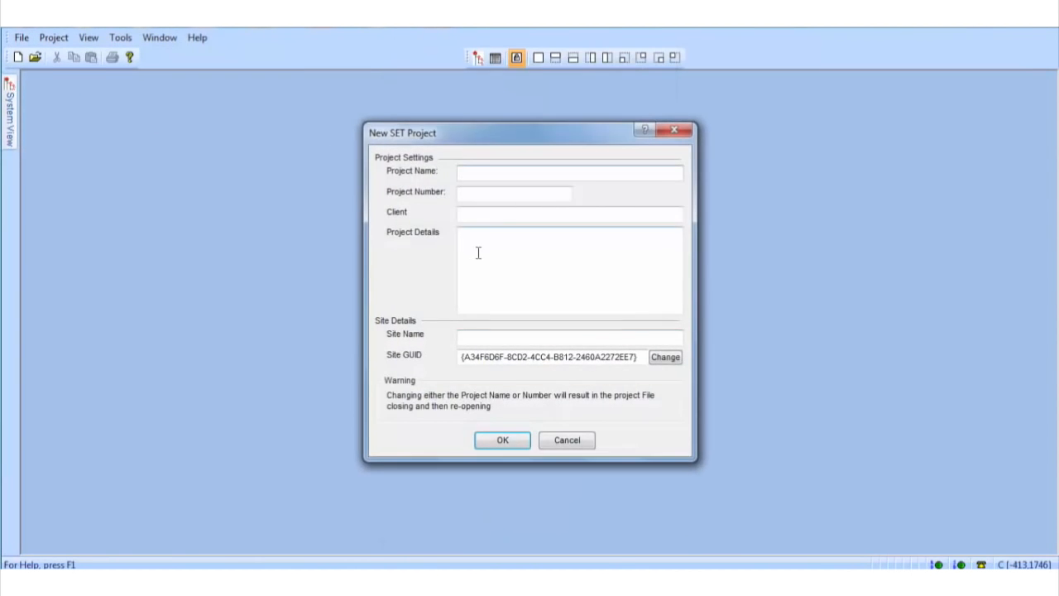
pyautogui.write('Youtube video')
pyautogui.press('Tab')
pyautogui.write('1')
pyautogui.press('Tab')
pyautogui.write('Trend')
pyautogui.click(494, 335)
pyautogui.write('Here')
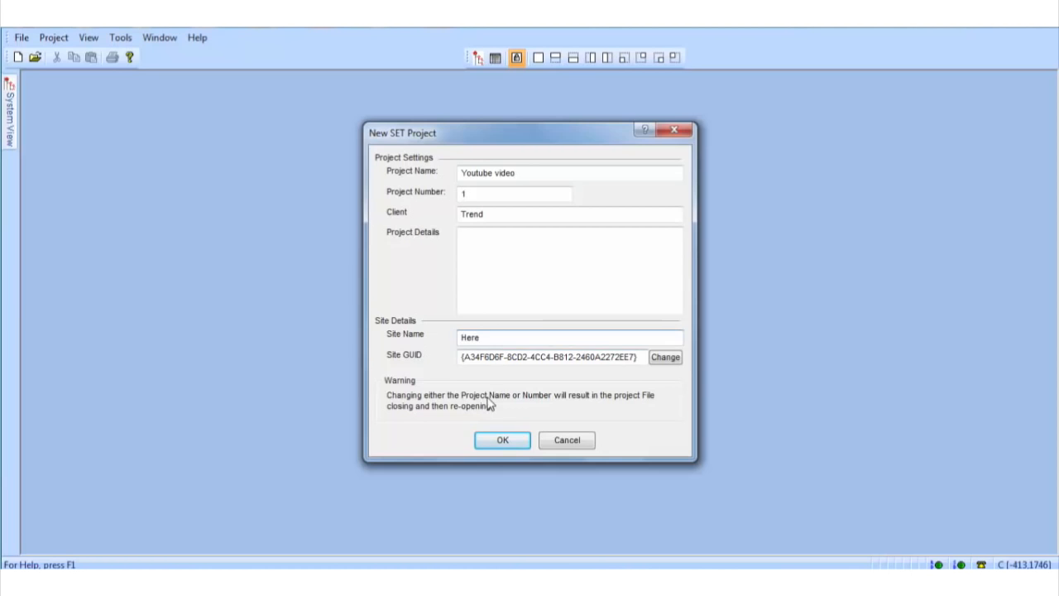
pyautogui.click(496, 440)
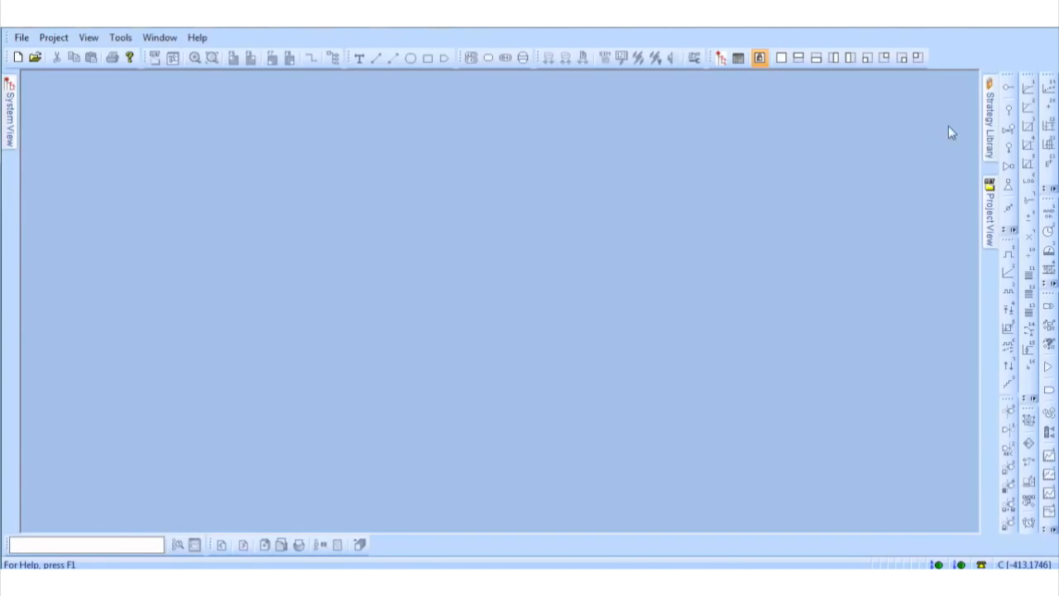
# Expand the Standard Solution tree in the Strategy Library down to the Modbus drivers within XNC Drivers for IQ4.
pyautogui.moveTo(991, 121)
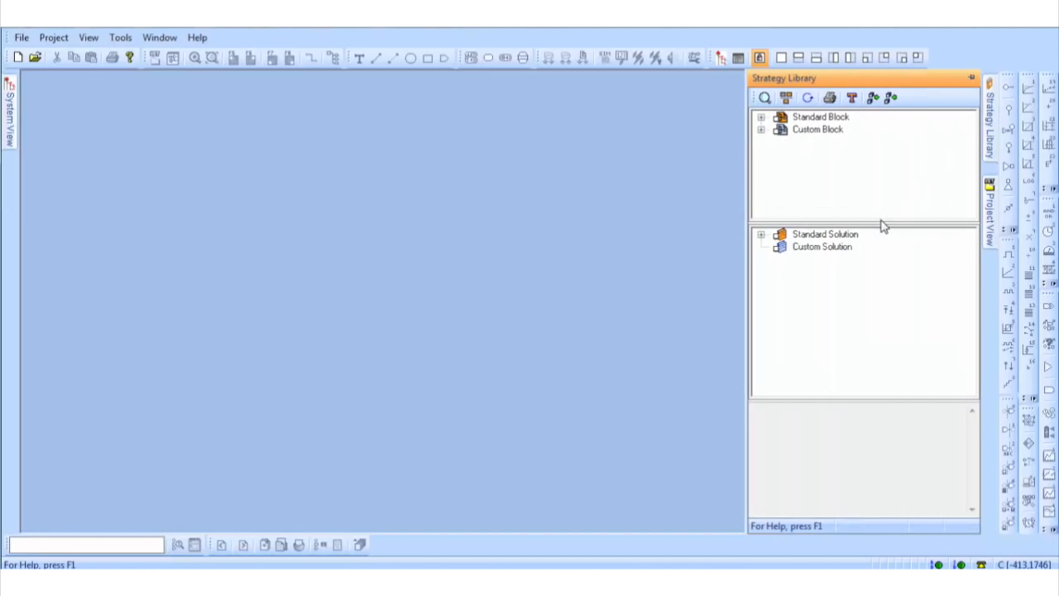
pyautogui.moveTo(882, 222); pyautogui.dragTo(882, 288)
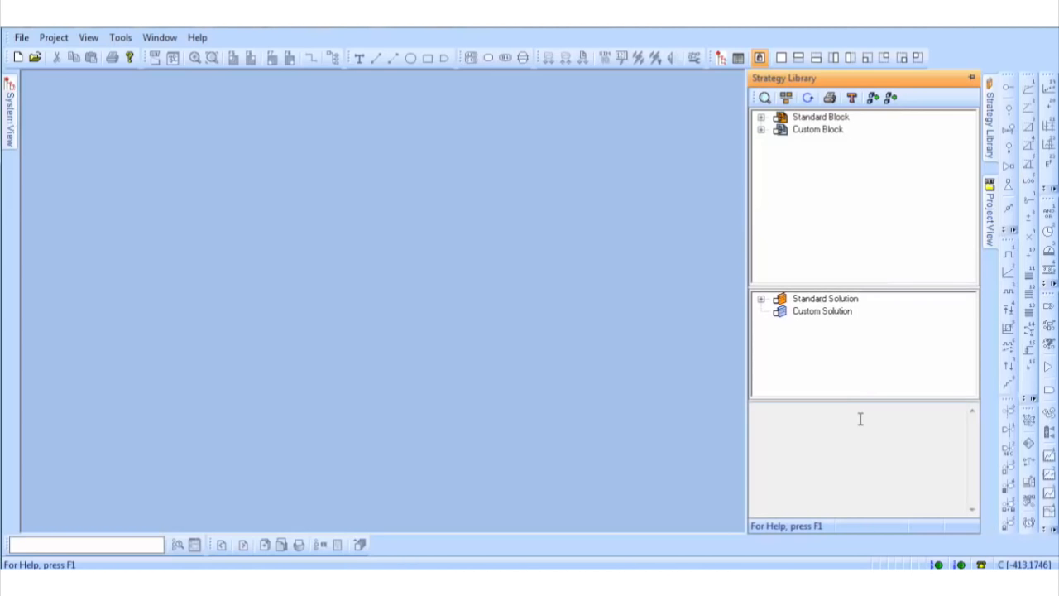
pyautogui.click(761, 299)
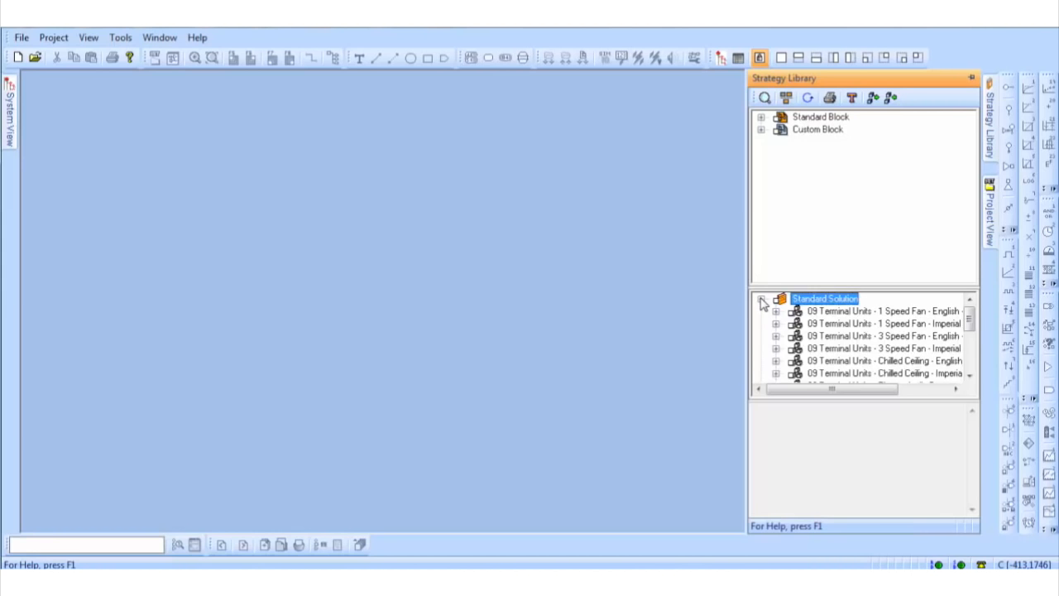
pyautogui.moveTo(866, 286); pyautogui.dragTo(859, 180)
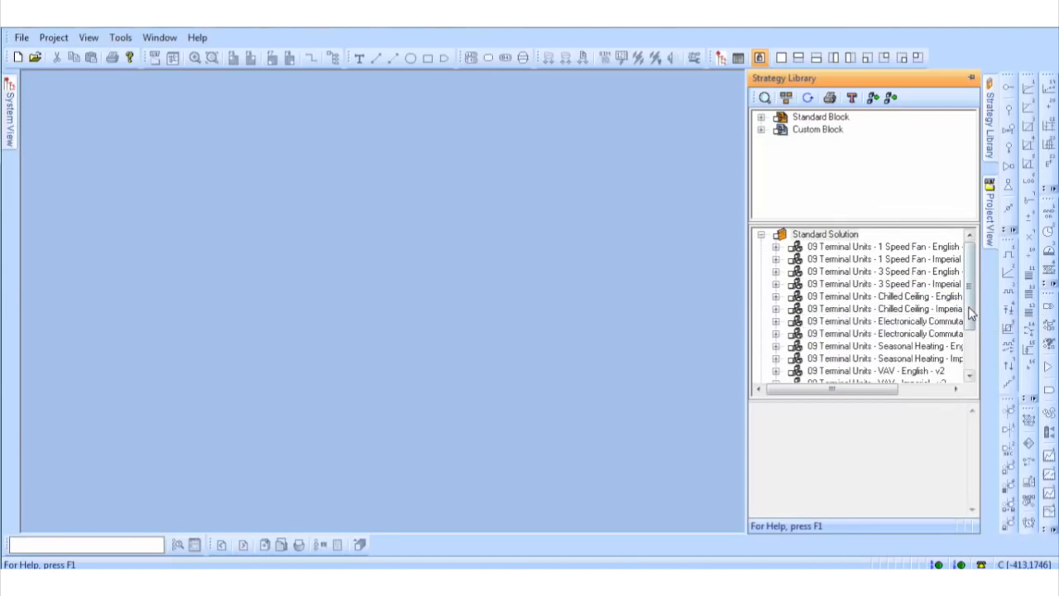
pyautogui.moveTo(972, 304); pyautogui.dragTo(972, 348)
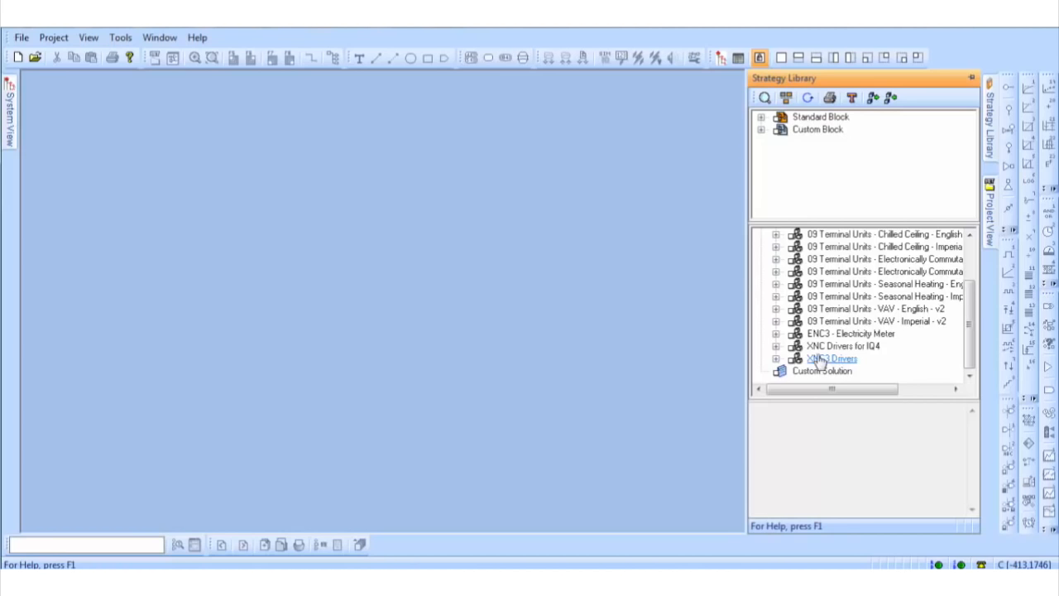
pyautogui.click(776, 347)
pyautogui.moveTo(973, 311); pyautogui.dragTo(972, 331)
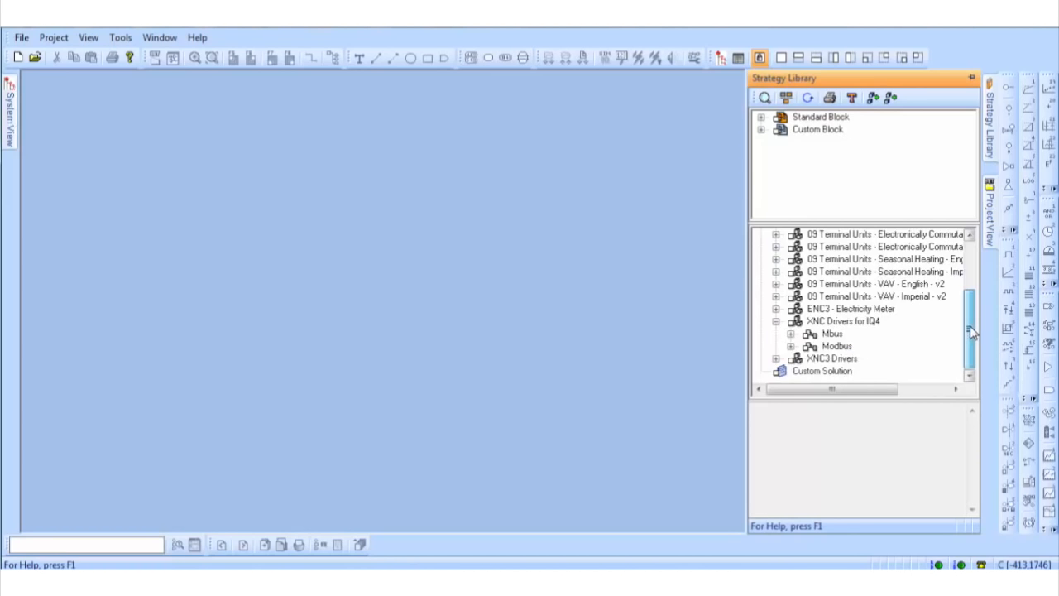
pyautogui.click(791, 346)
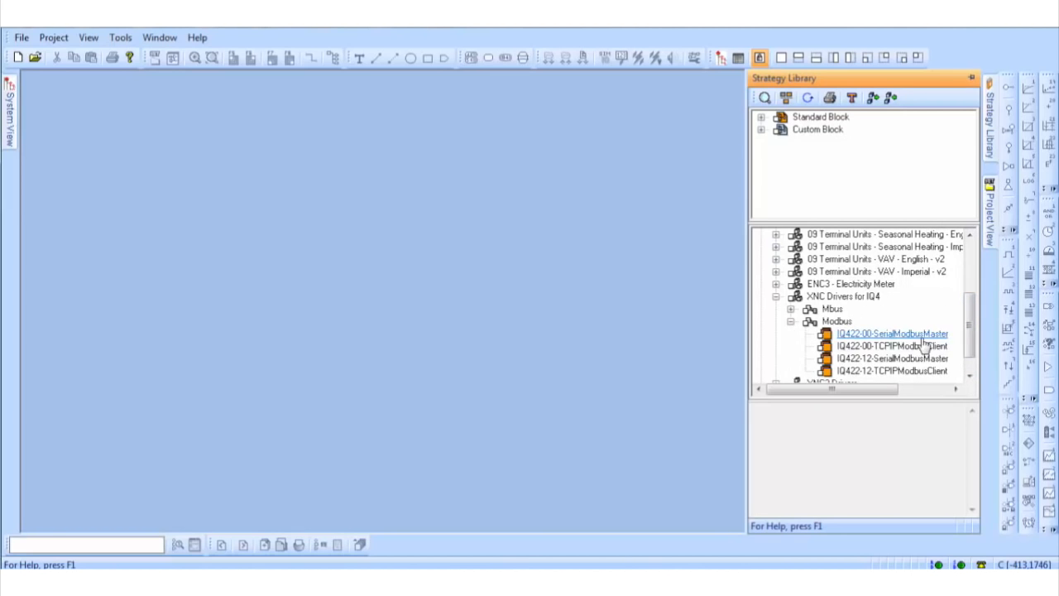
pyautogui.moveTo(972, 321); pyautogui.dragTo(972, 333)
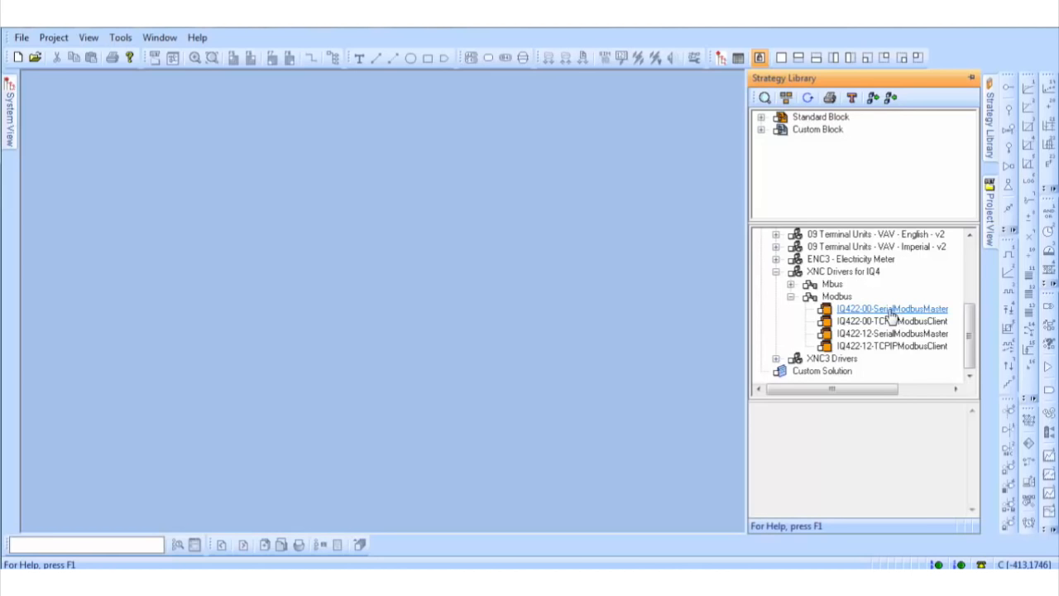
# Add the IQ422-00-SerialModbusMaster solution to the project at Lan 21, Node 01, without adding the default users.
pyautogui.moveTo(891, 312); pyautogui.dragTo(453, 291)
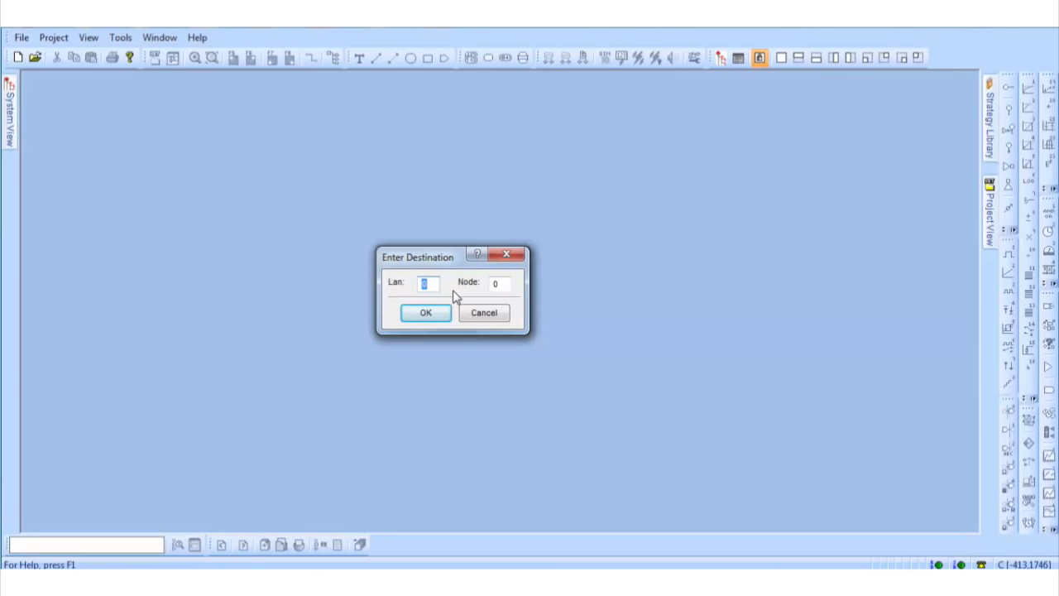
pyautogui.write('21')
pyautogui.press('Tab')
pyautogui.write('01')
pyautogui.click(437, 318)
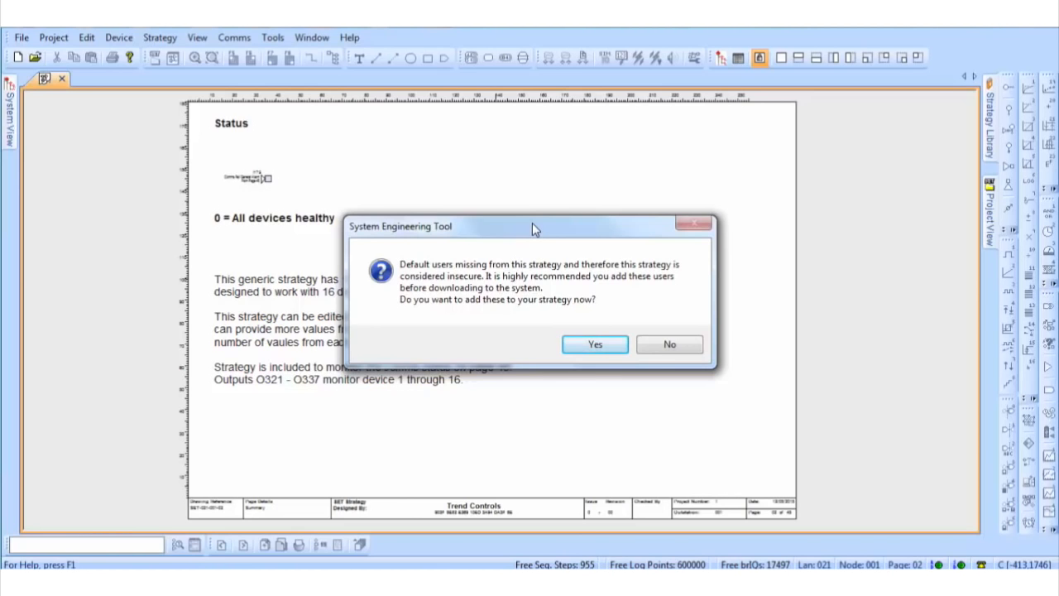
pyautogui.click(670, 348)
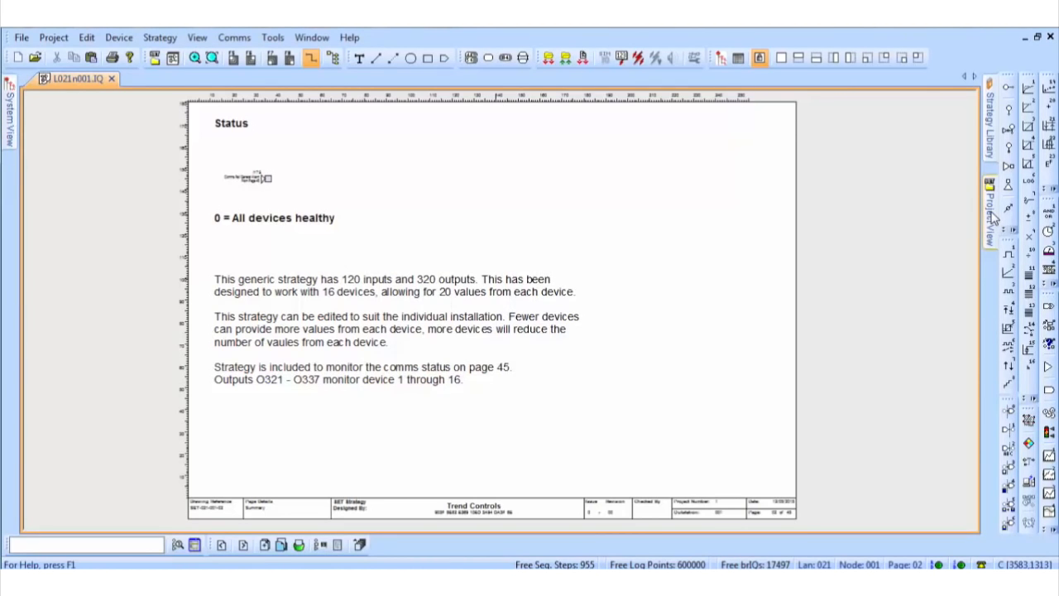
# Examine the list of strategy pages for the SerialModbusMaster device on Lan 021 in the Project View.
pyautogui.moveTo(994, 217)
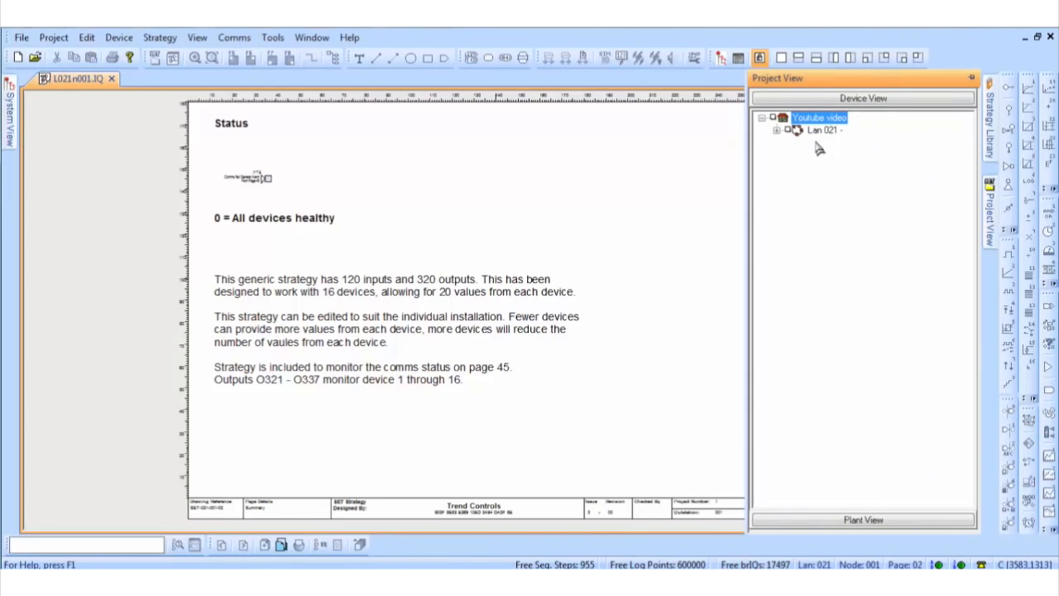
pyautogui.click(776, 131)
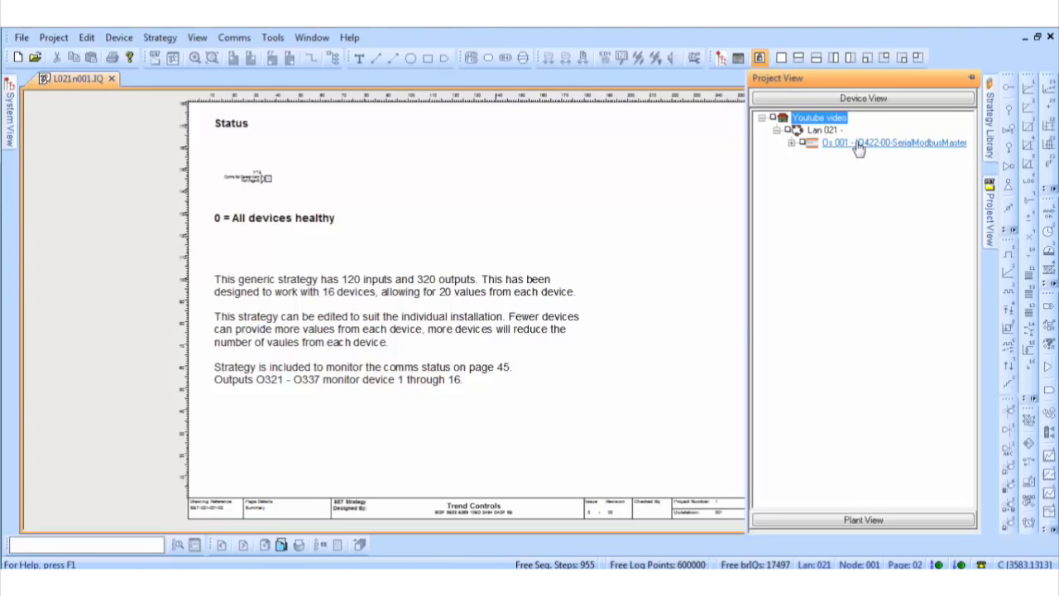
pyautogui.click(791, 142)
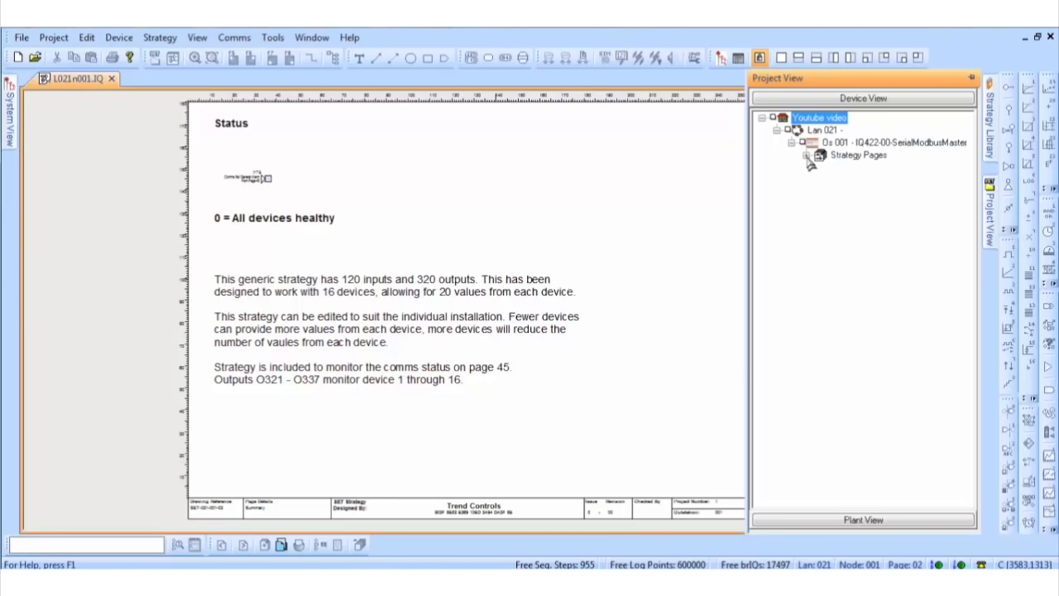
pyautogui.click(807, 156)
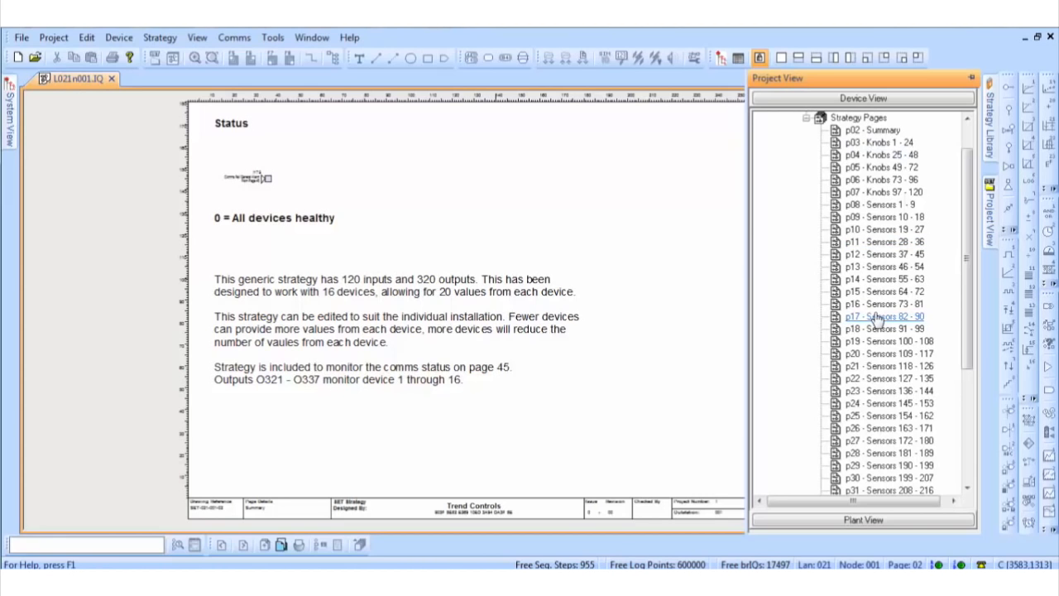
pyautogui.click(699, 272)
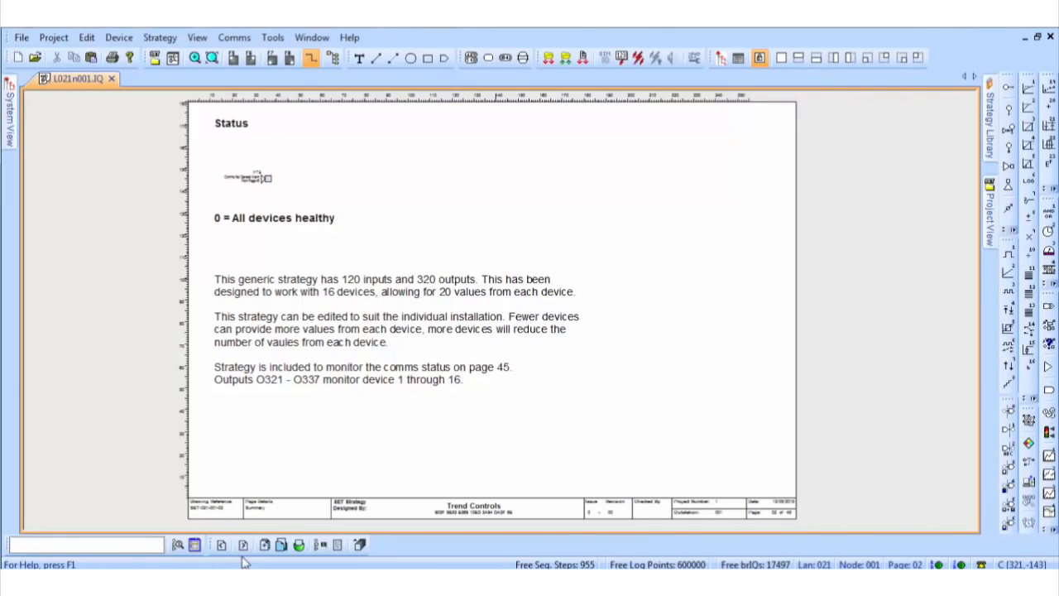
# Look through the knob and sensor strategy pages up to page 10, then return to the Sensors 1 - 9 page.
pyautogui.click(244, 545)
pyautogui.click(243, 545)
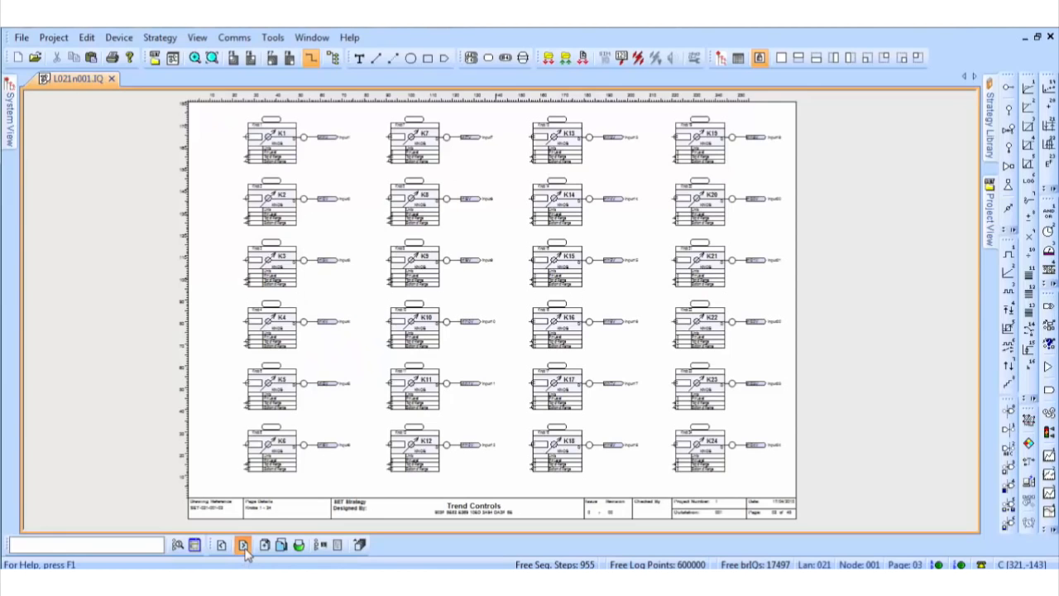
pyautogui.click(243, 545)
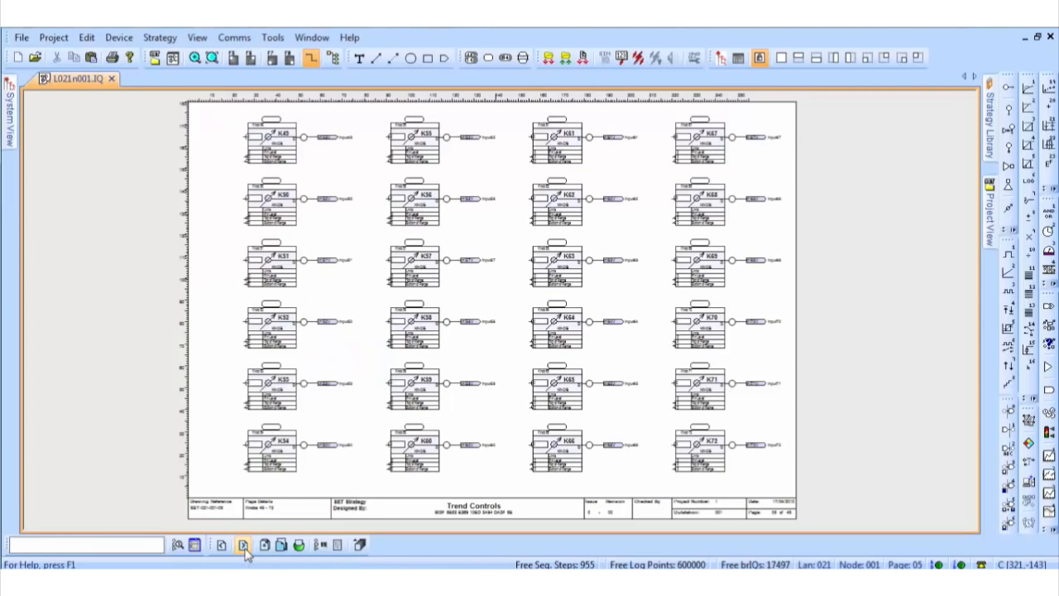
pyautogui.click(243, 546)
pyautogui.click(243, 545)
pyautogui.click(243, 545)
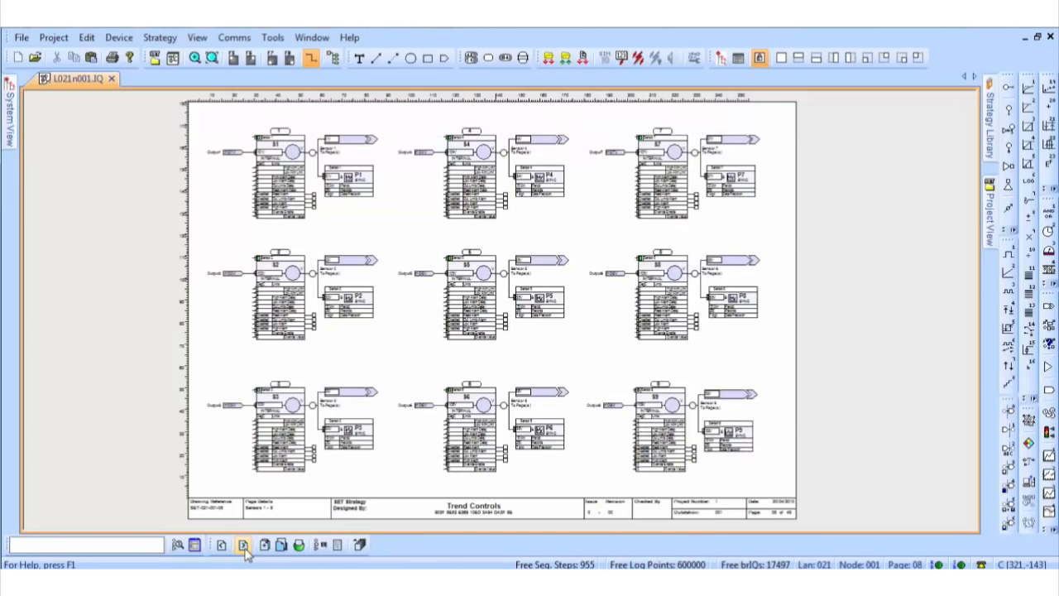
pyautogui.click(244, 545)
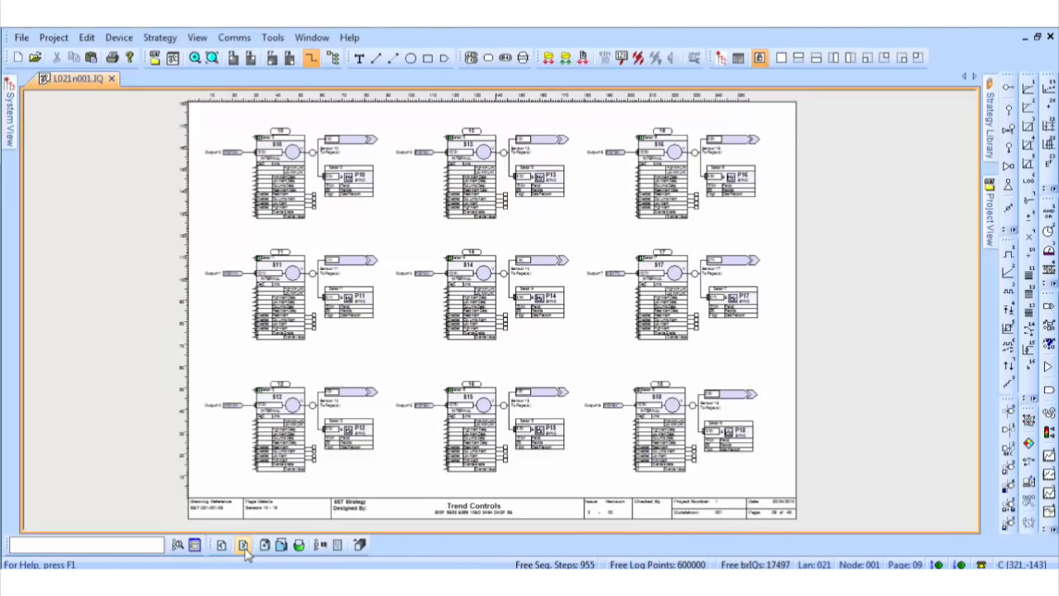
pyautogui.click(244, 546)
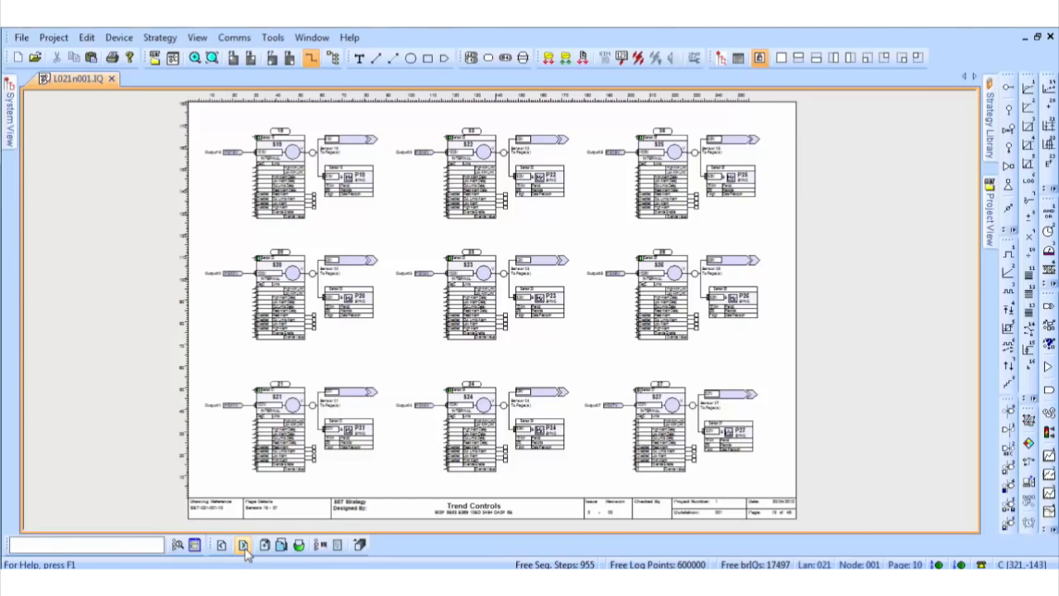
pyautogui.click(222, 545)
pyautogui.click(222, 545)
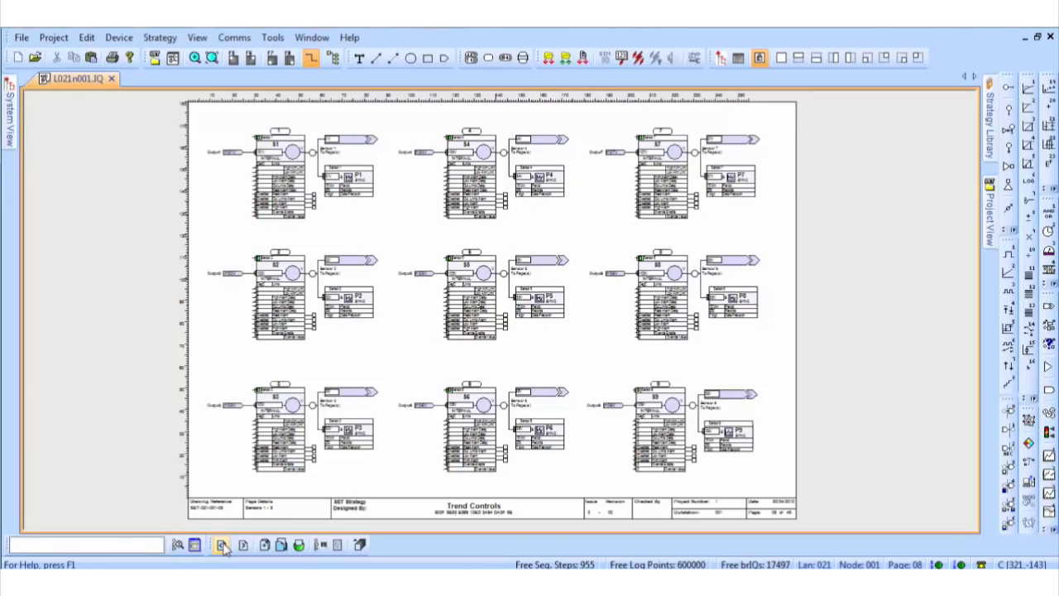
# Open the strategy's XNC Interface Module configuration.
pyautogui.rightClick(383, 235)
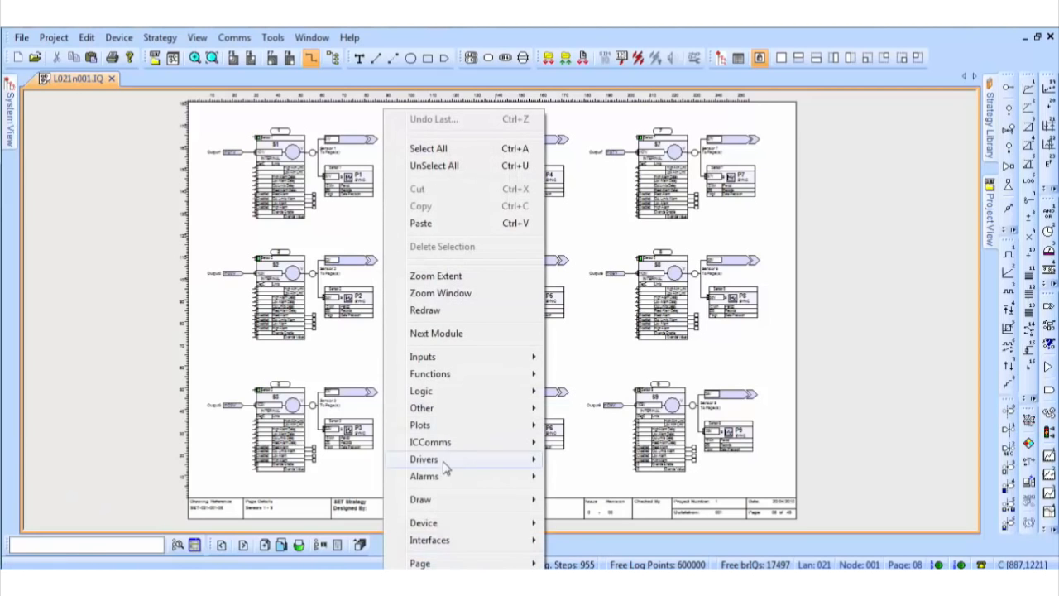
pyautogui.moveTo(467, 543)
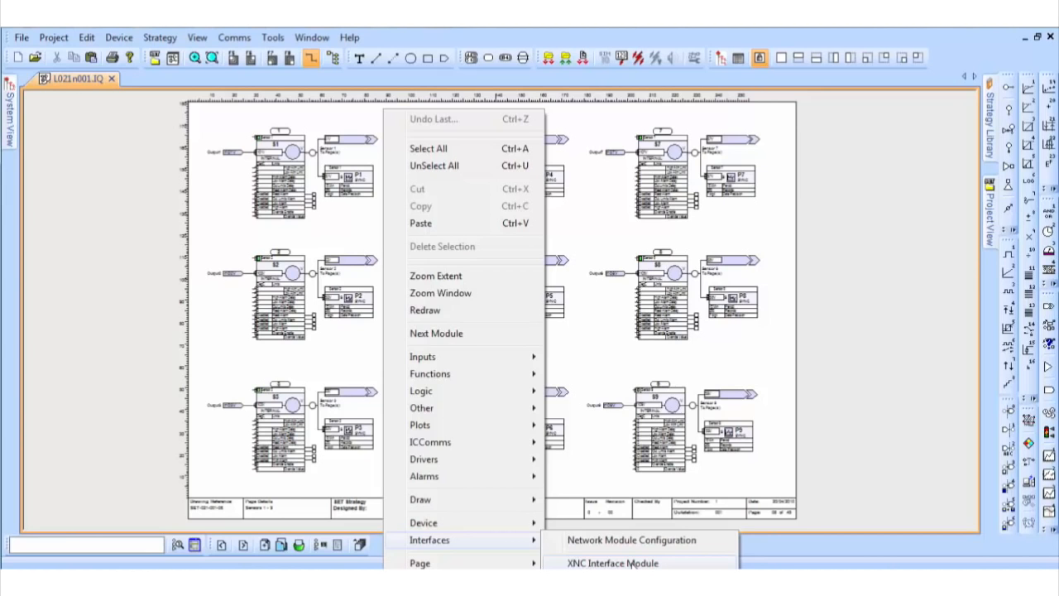
pyautogui.click(633, 564)
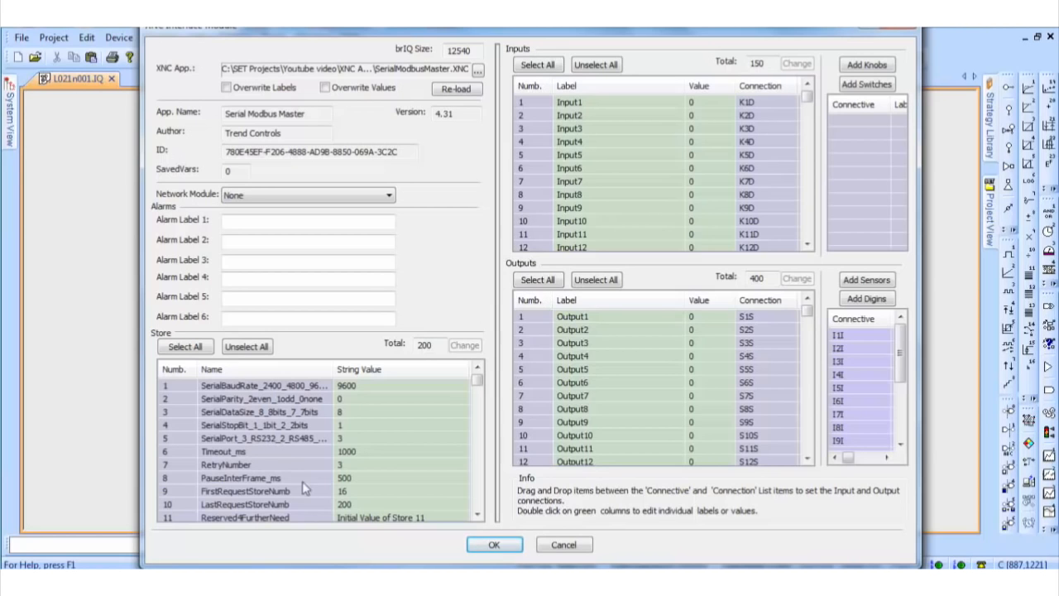
# Switch to the browser and find the Technical data Modbus section in the EEM400C-D-MO energy meter data sheet.
pyautogui.click(124, 580)
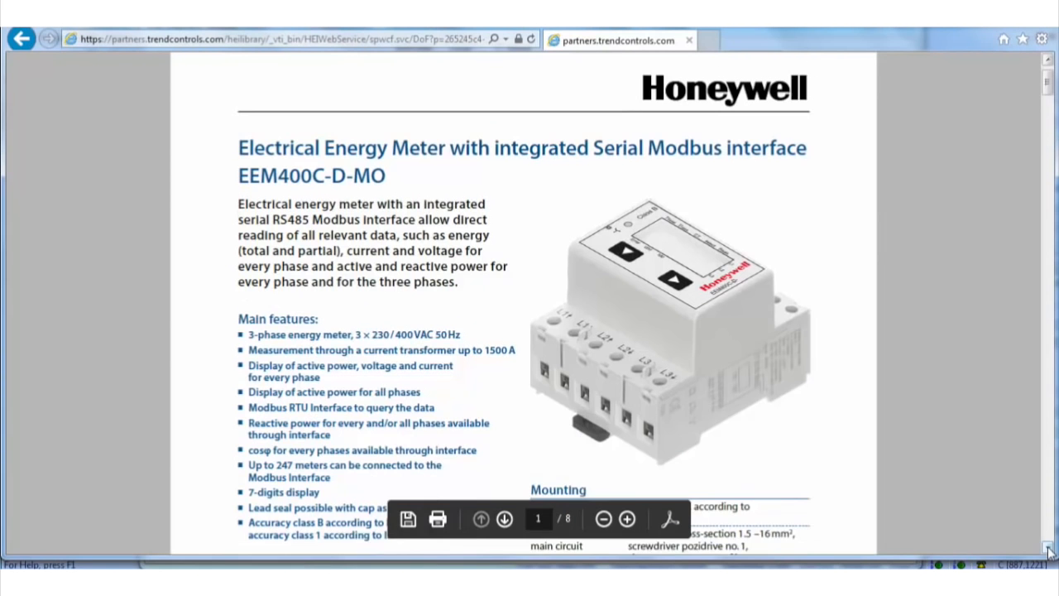
pyautogui.click(1048, 548)
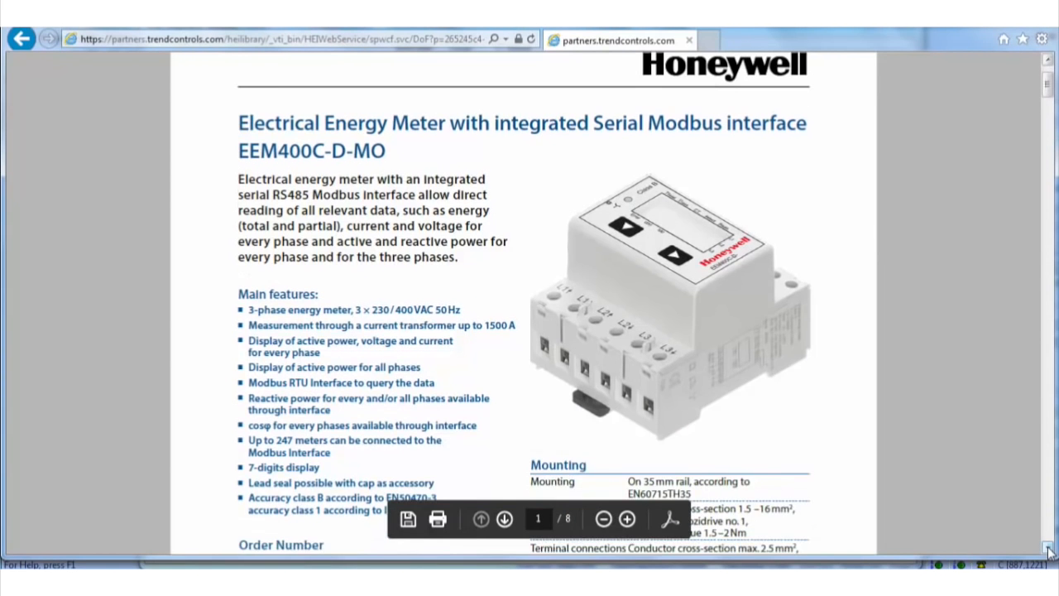
pyautogui.scroll(-4, 1049, 551)
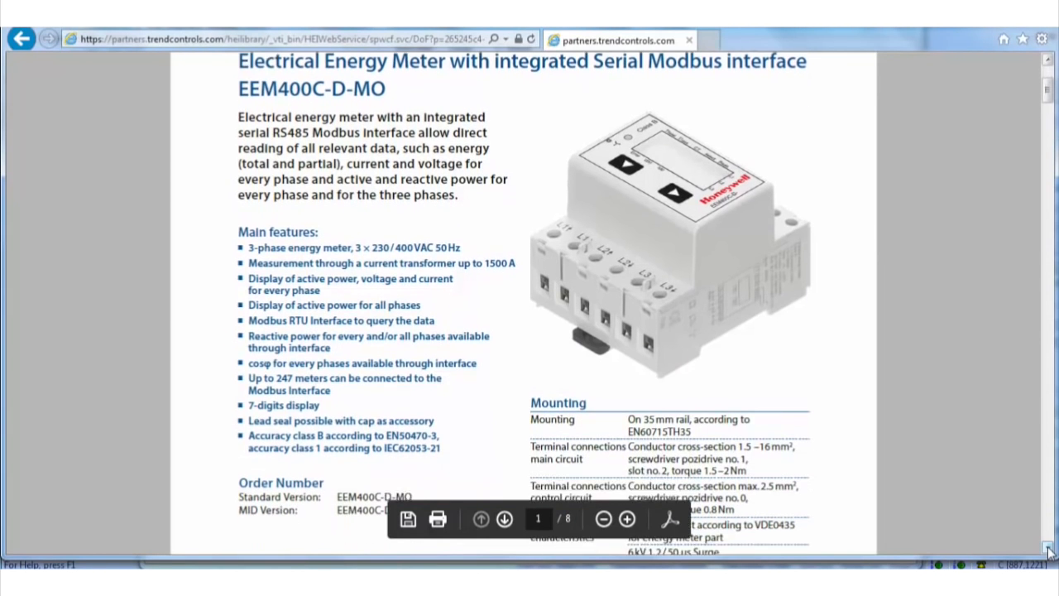
pyautogui.scroll(-7, 1049, 551)
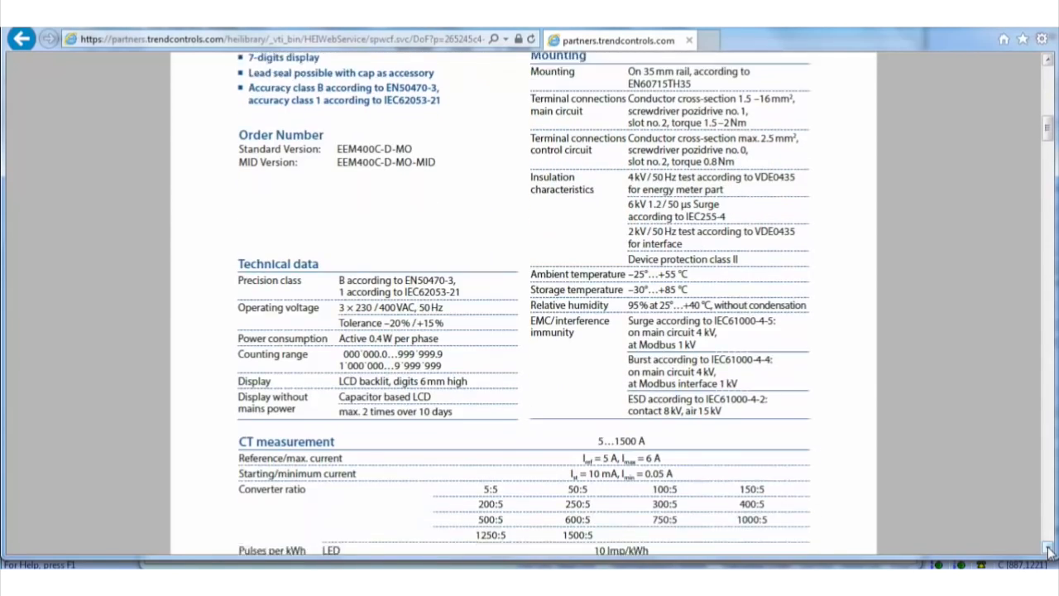
pyautogui.scroll(-6, 1048, 552)
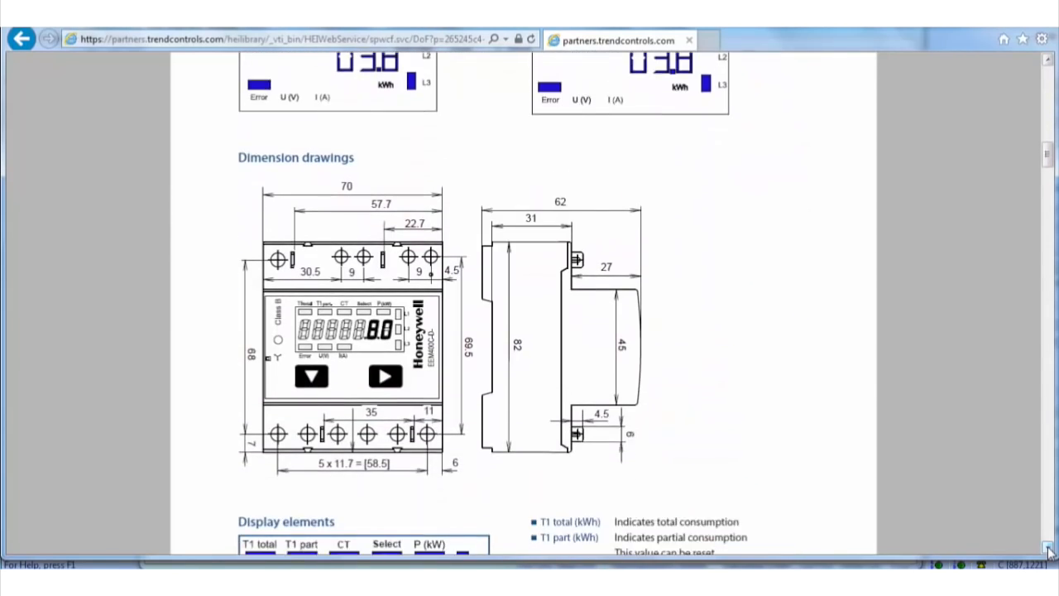
pyautogui.scroll(-9, 1049, 552)
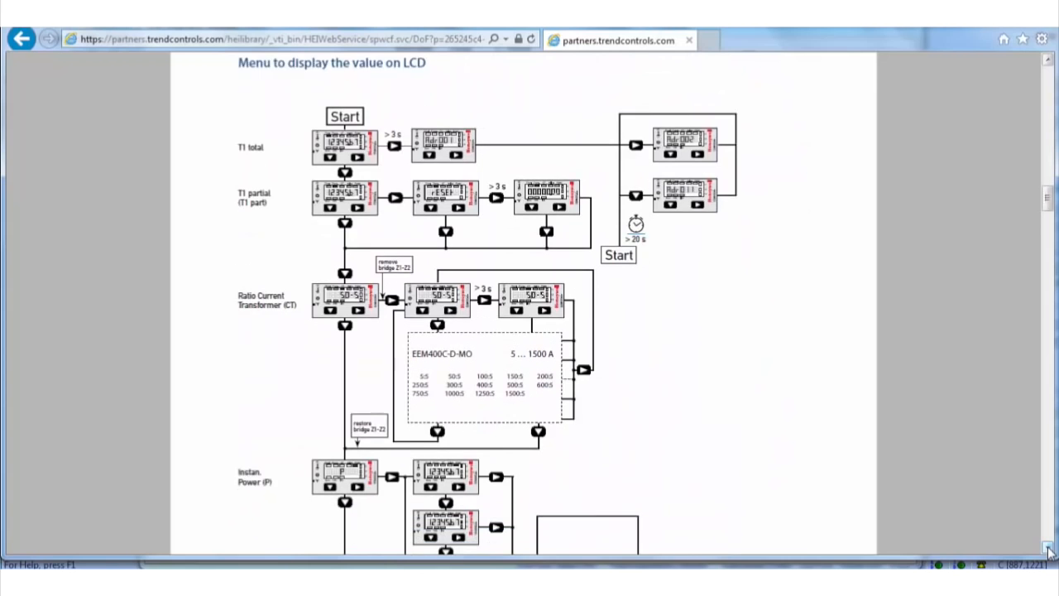
pyautogui.scroll(-9, 1048, 552)
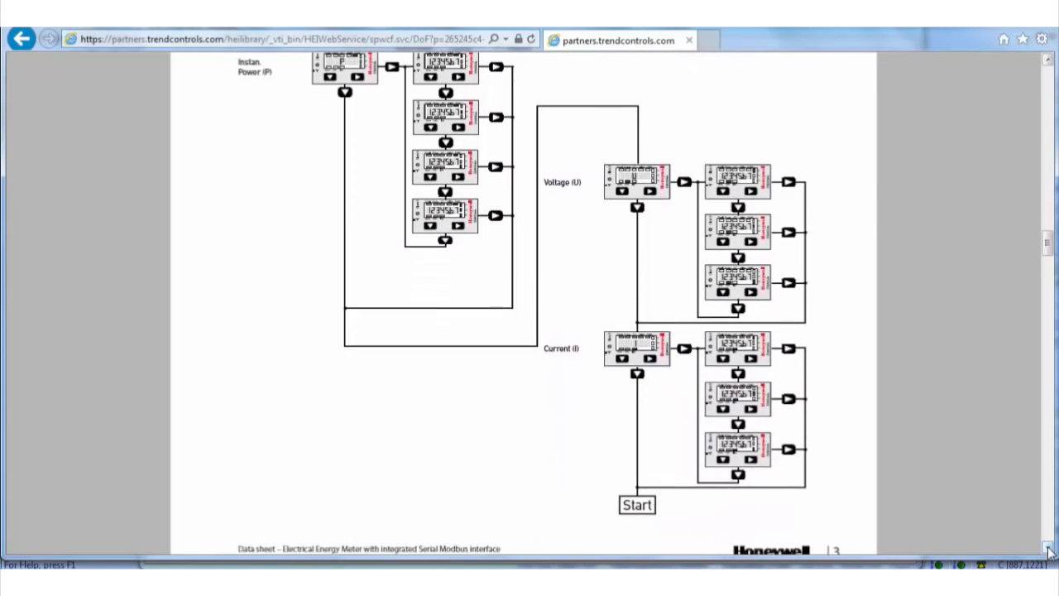
pyautogui.scroll(-6, 1048, 552)
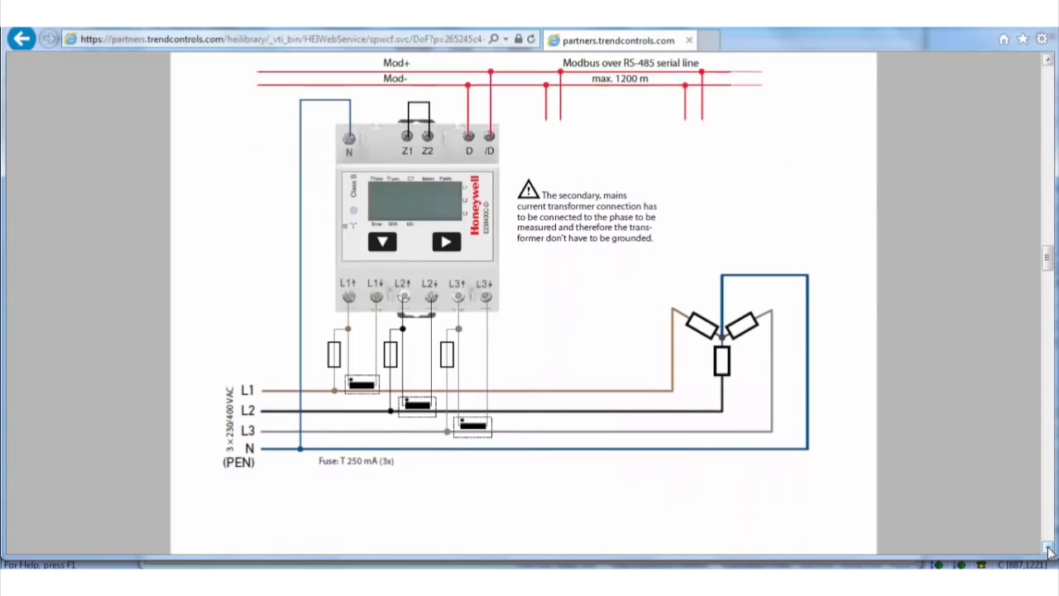
pyautogui.scroll(-15, 1048, 552)
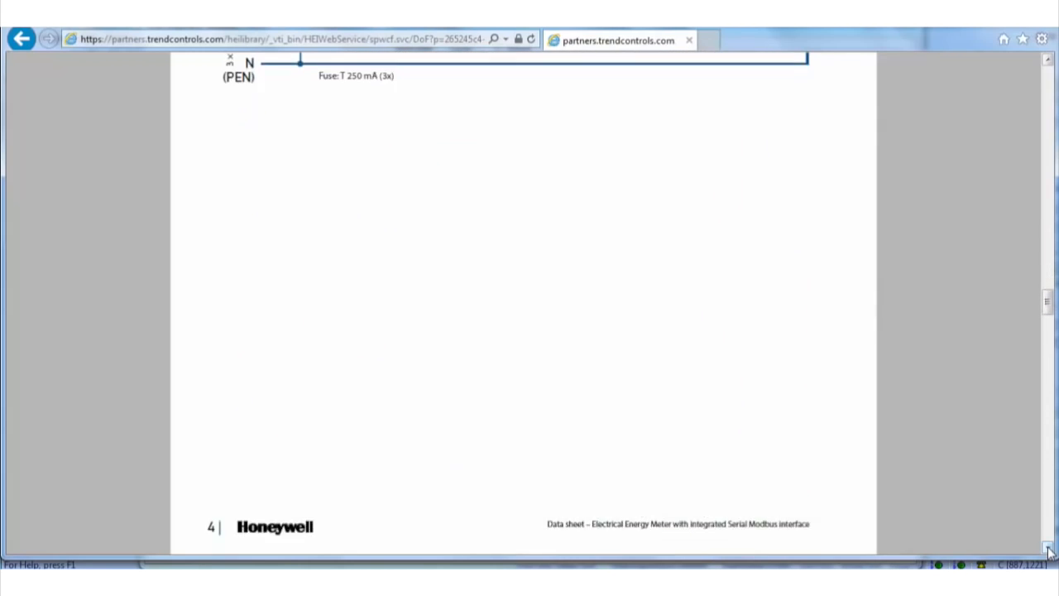
pyautogui.click(1047, 63)
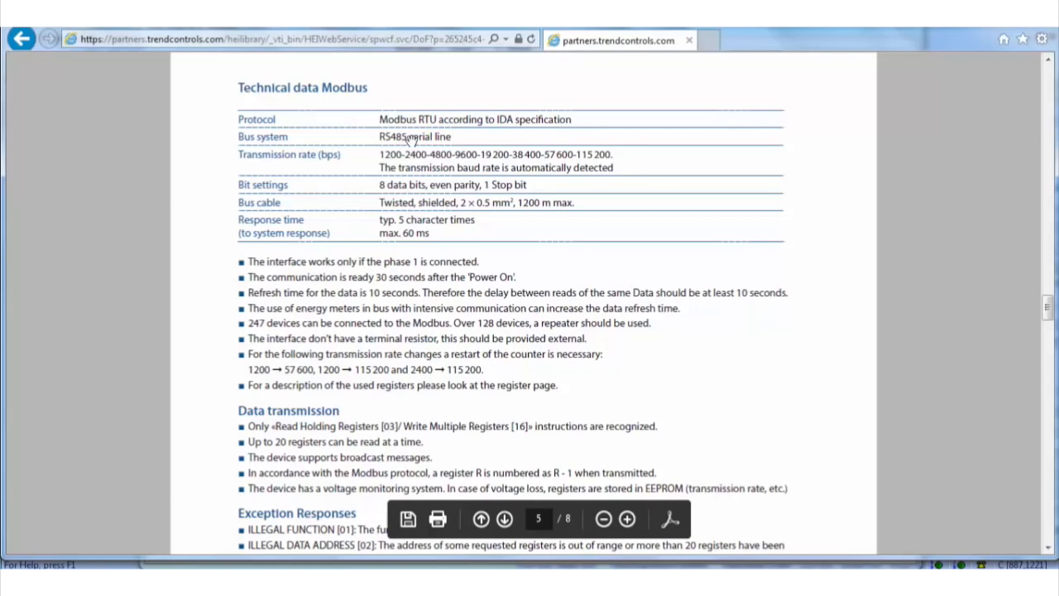
# Switch back to the XNC Interface Module configuration in SET and set the SerialPort store value to 2 for RS485.
pyautogui.hotkey('alt', 'Tab')
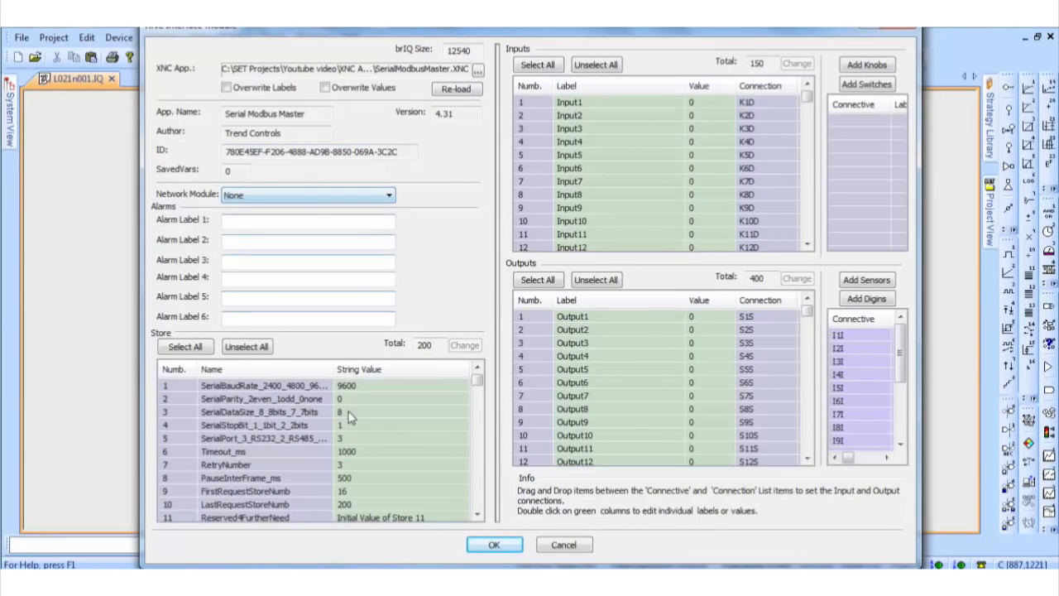
pyautogui.click(263, 441)
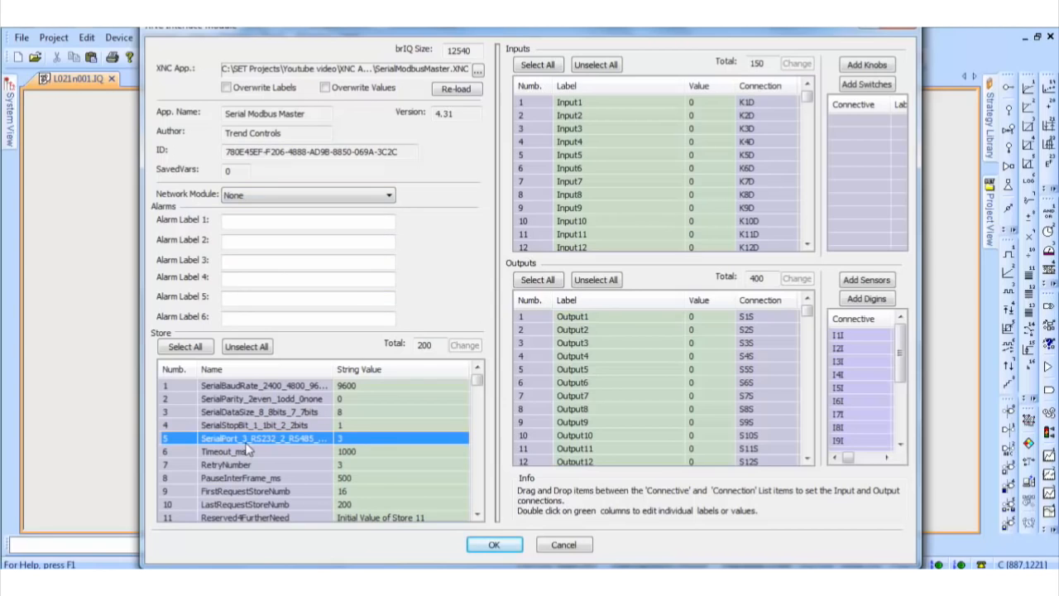
pyautogui.doubleClick(348, 439)
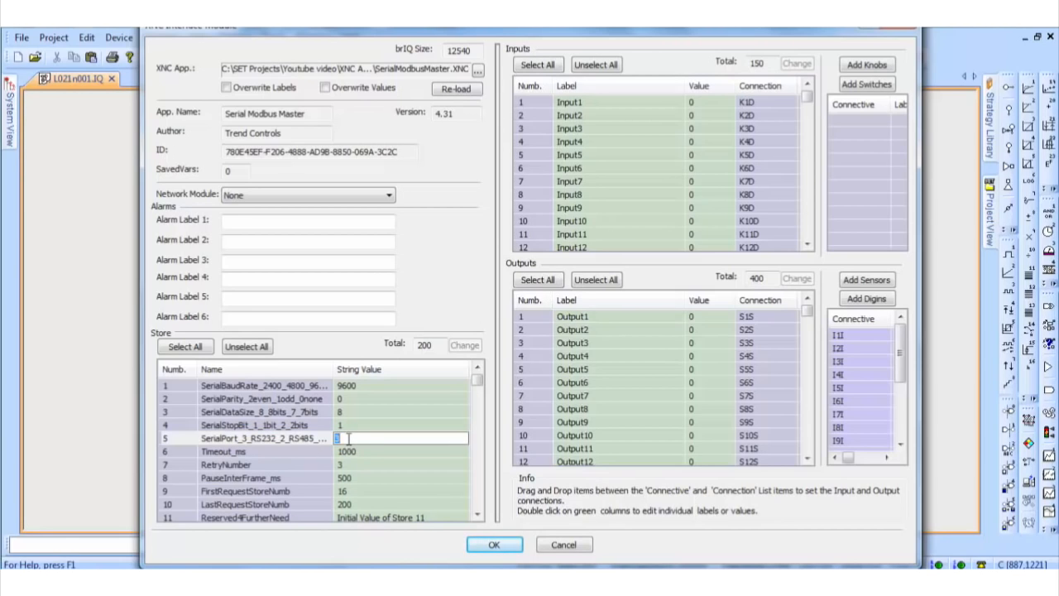
pyautogui.click(371, 386)
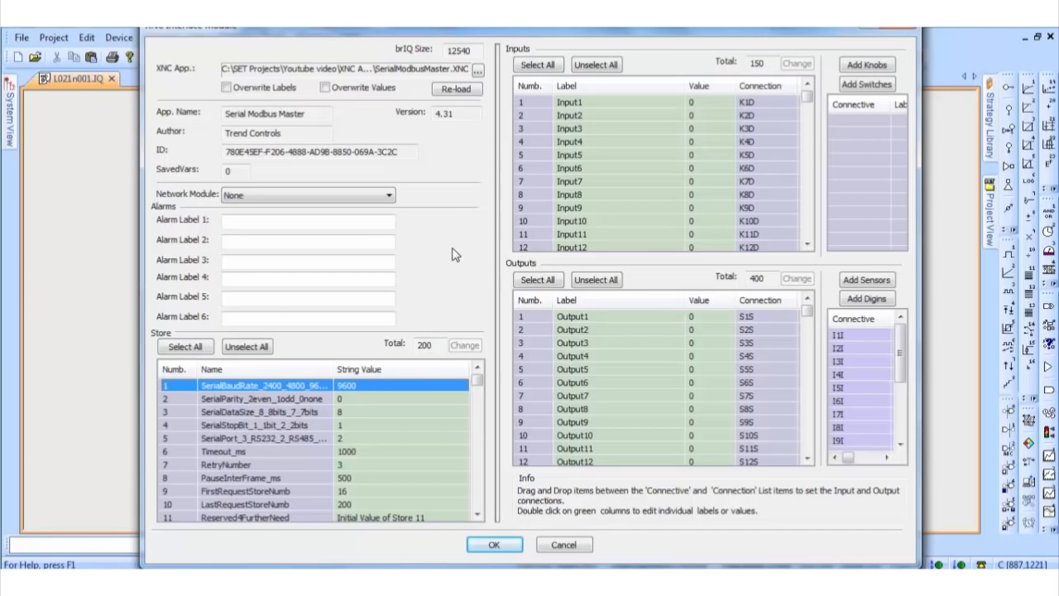
# Compare the store's parity, data size and stop bit values with the bit settings in the meter's data sheet.
pyautogui.click(365, 400)
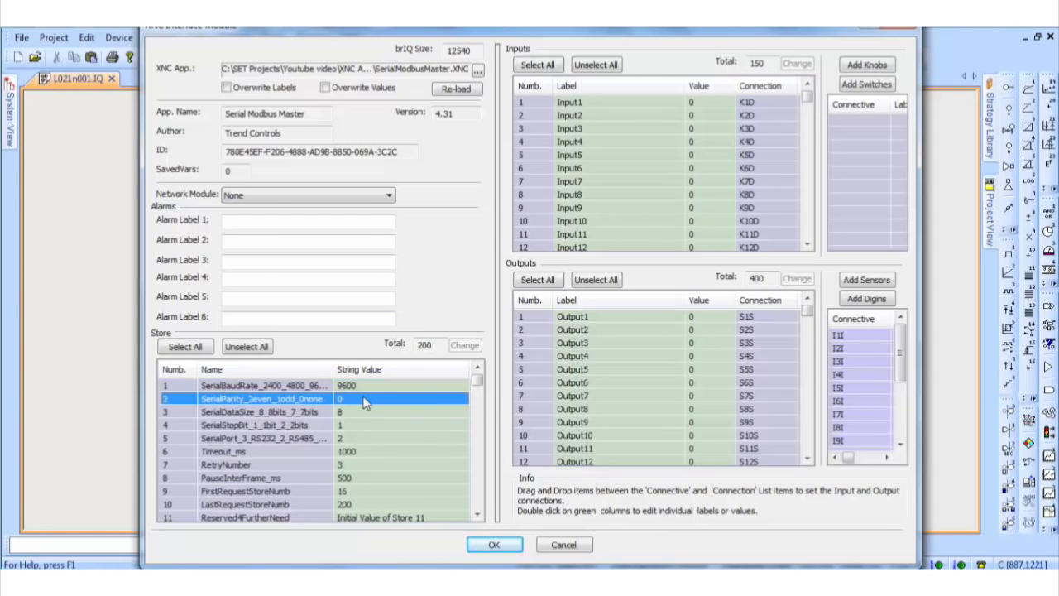
pyautogui.hotkey('alt', 'Tab')
pyautogui.hotkey('alt', 'Tab')
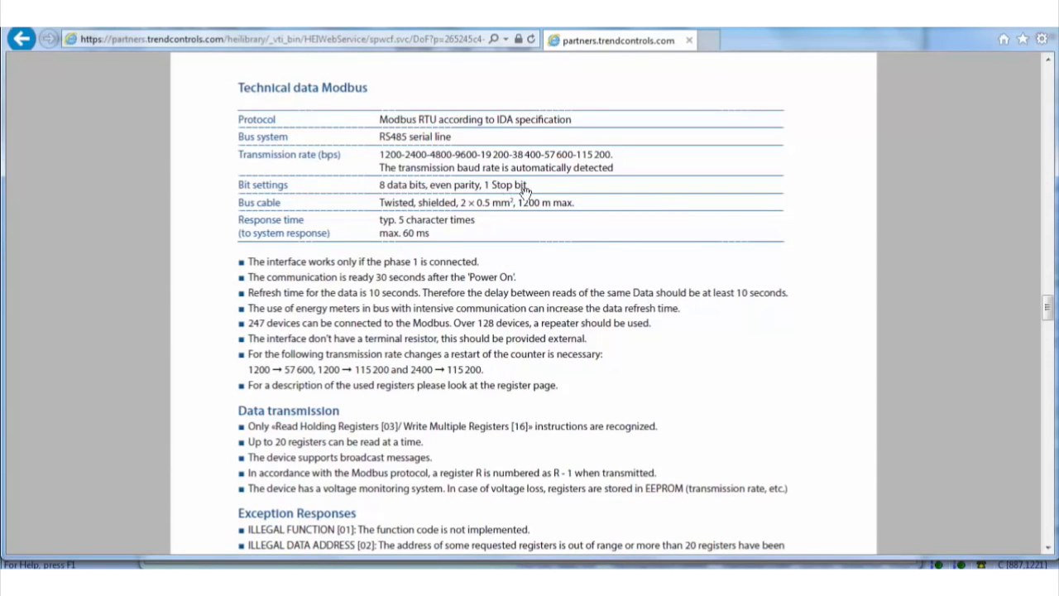
pyautogui.hotkey('alt', 'Tab')
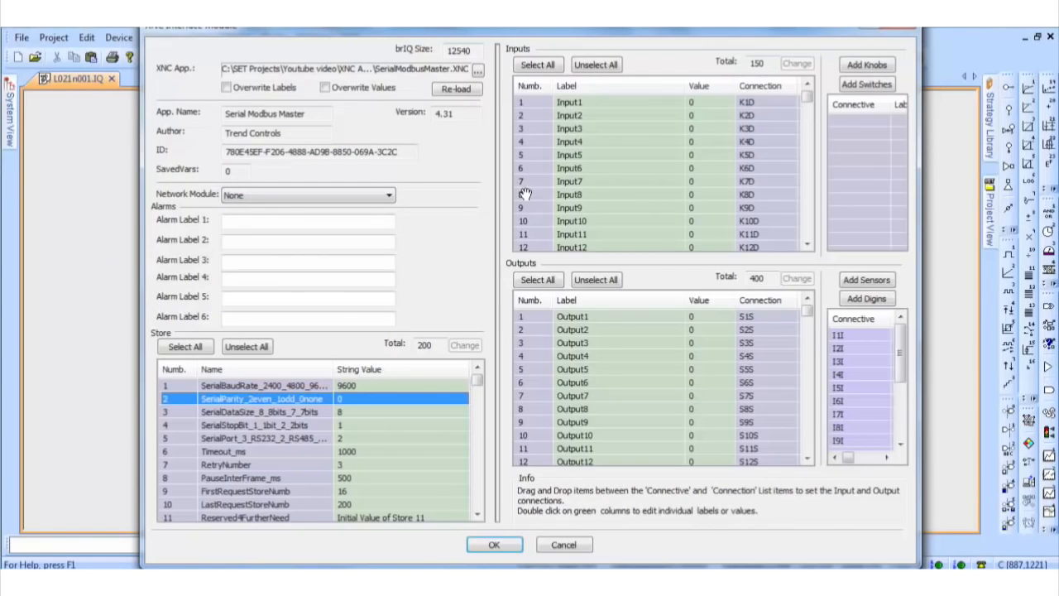
pyautogui.click(355, 413)
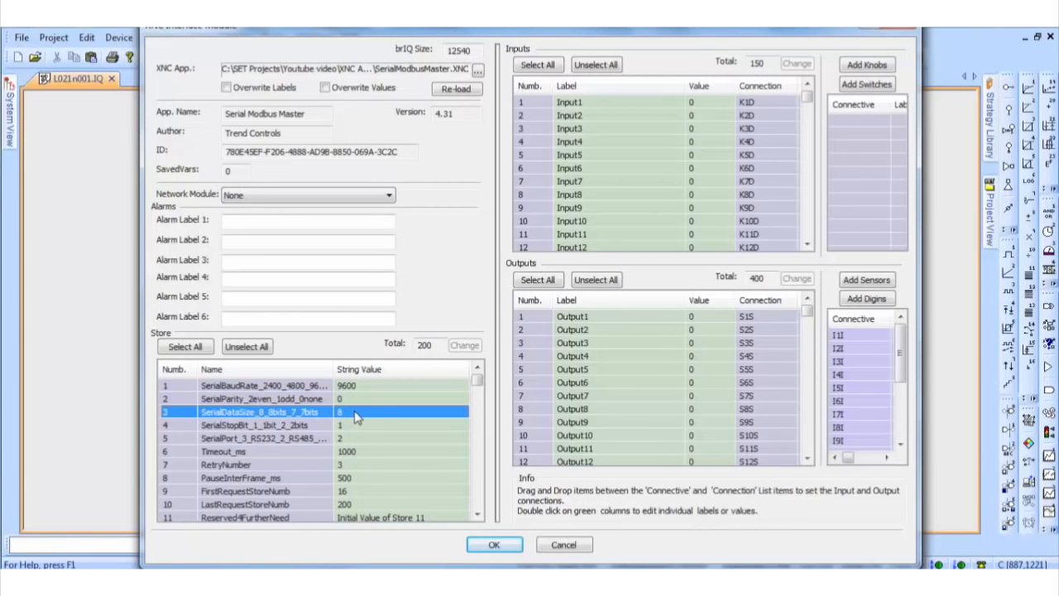
pyautogui.click(349, 426)
pyautogui.hotkey('alt', 'Tab')
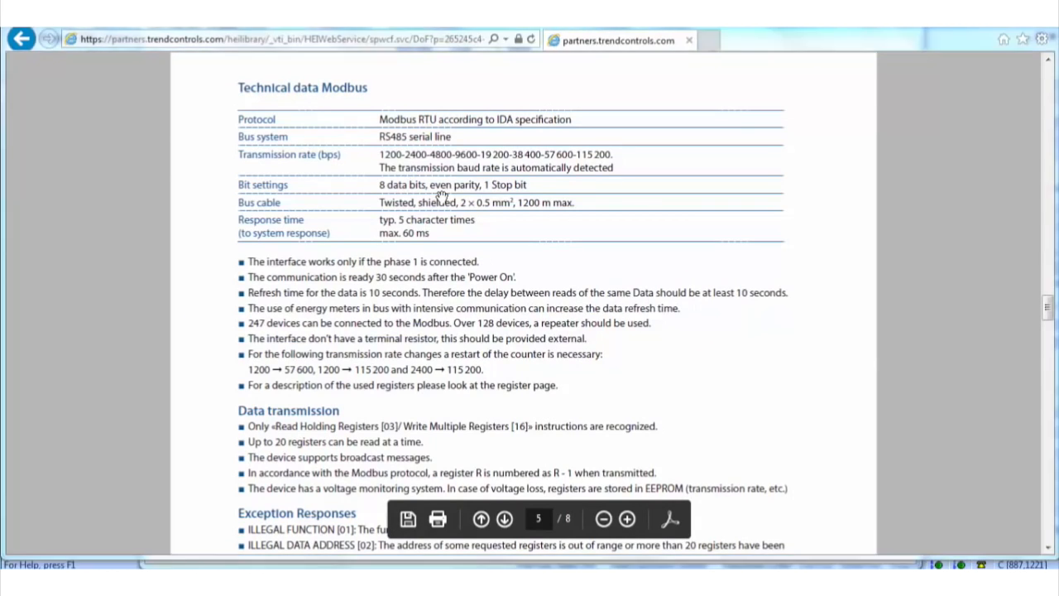
pyautogui.hotkey('alt', 'Tab')
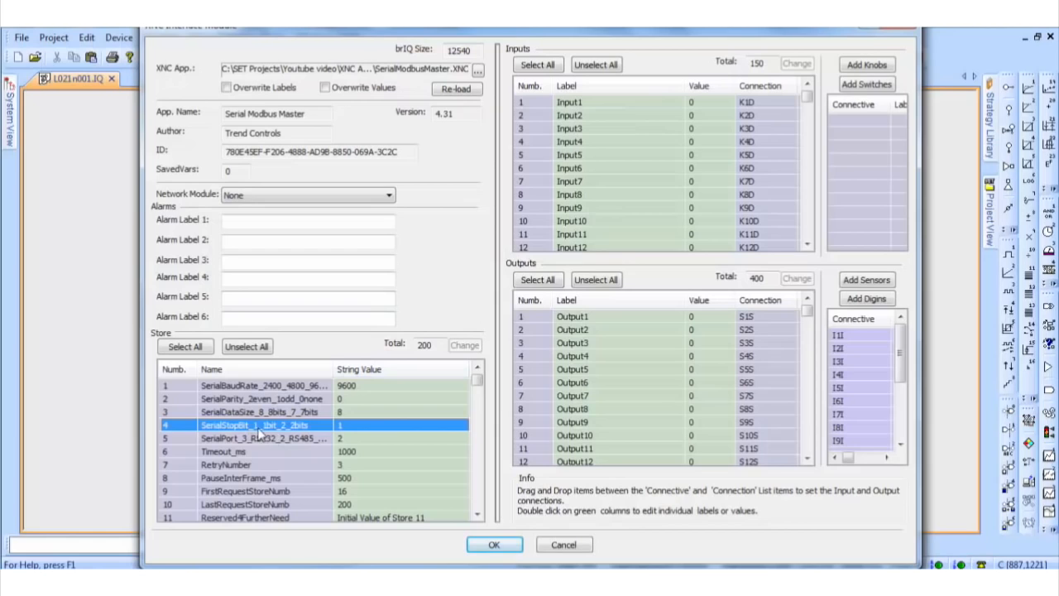
# Set the SerialParity store value to 2 for even parity.
pyautogui.click(355, 399)
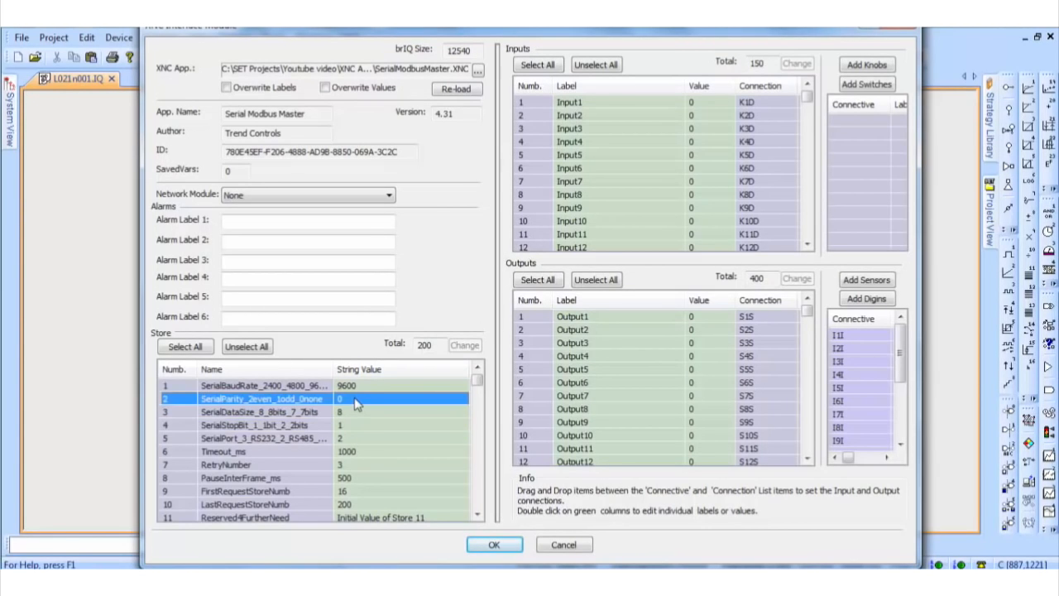
pyautogui.doubleClick(355, 399)
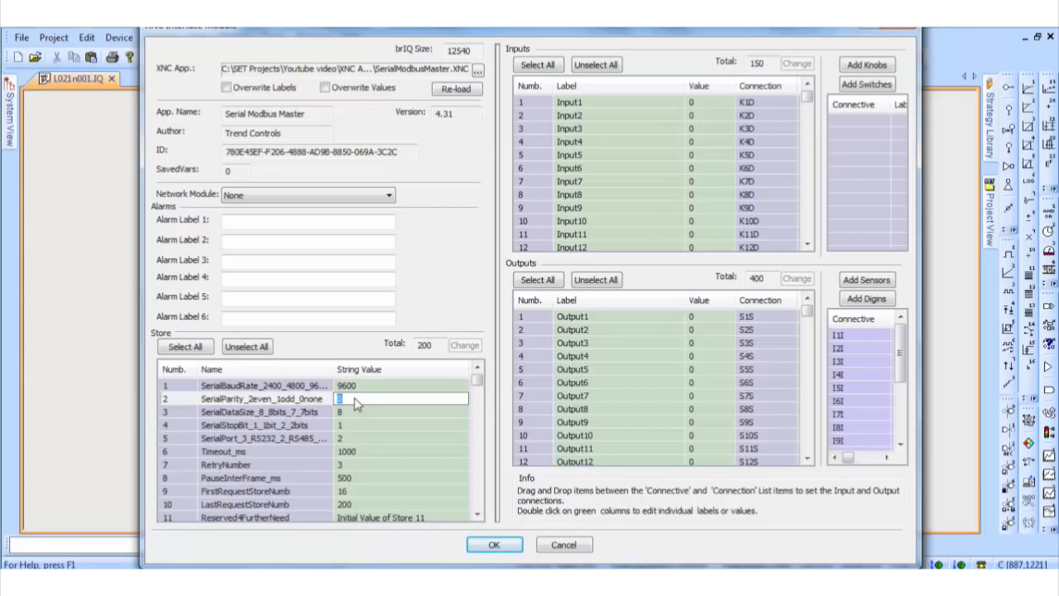
pyautogui.write('2')
pyautogui.click(384, 438)
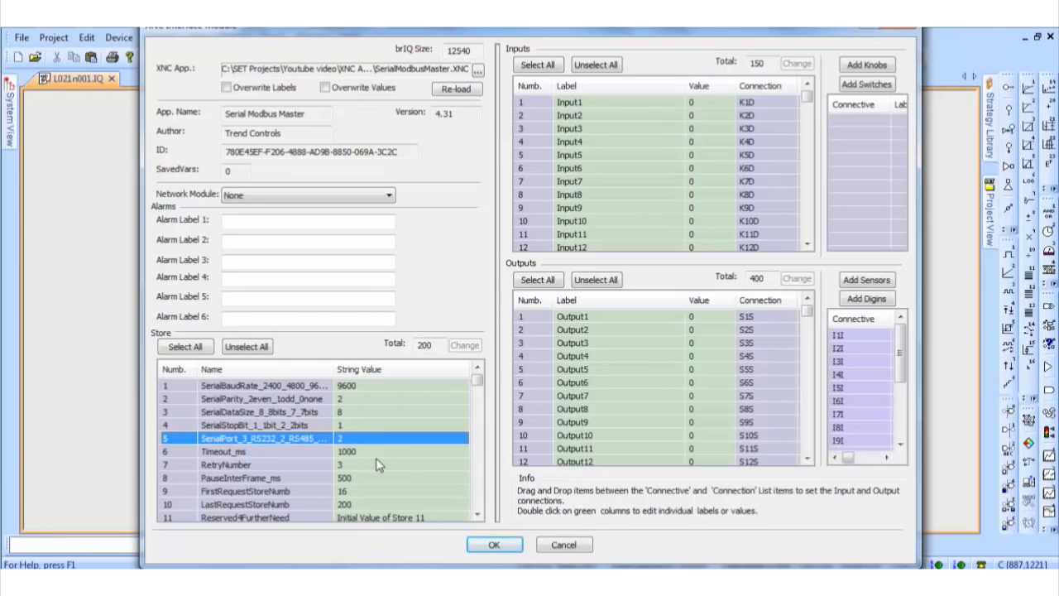
# Clear the default string value of Store 16, the first request store.
pyautogui.click(479, 516)
pyautogui.click(478, 517)
pyautogui.click(478, 517)
pyautogui.click(478, 516)
pyautogui.click(478, 516)
pyautogui.click(478, 517)
pyautogui.click(479, 517)
pyautogui.click(478, 517)
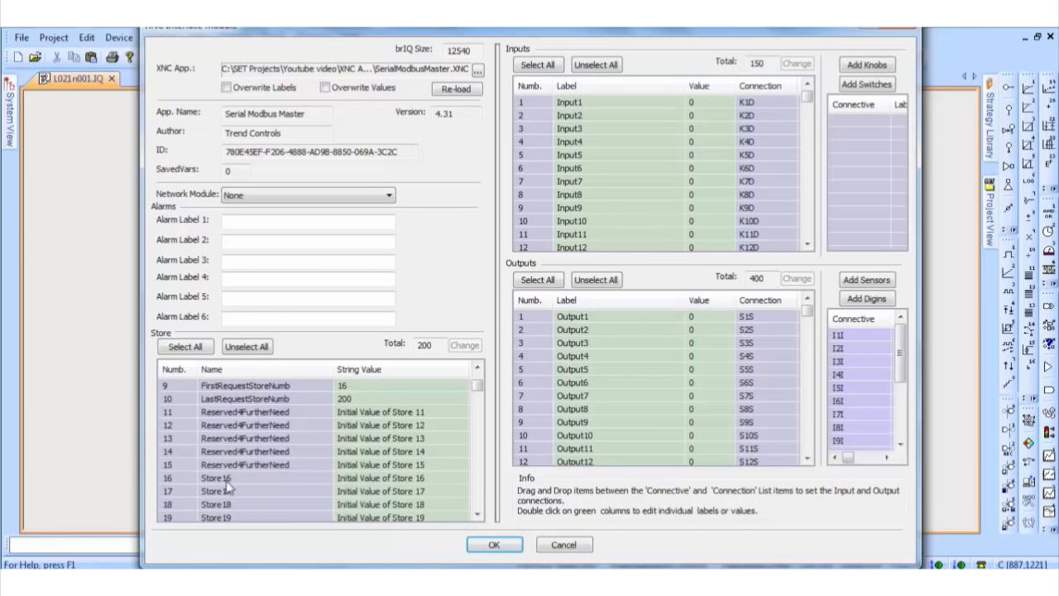
pyautogui.click(356, 480)
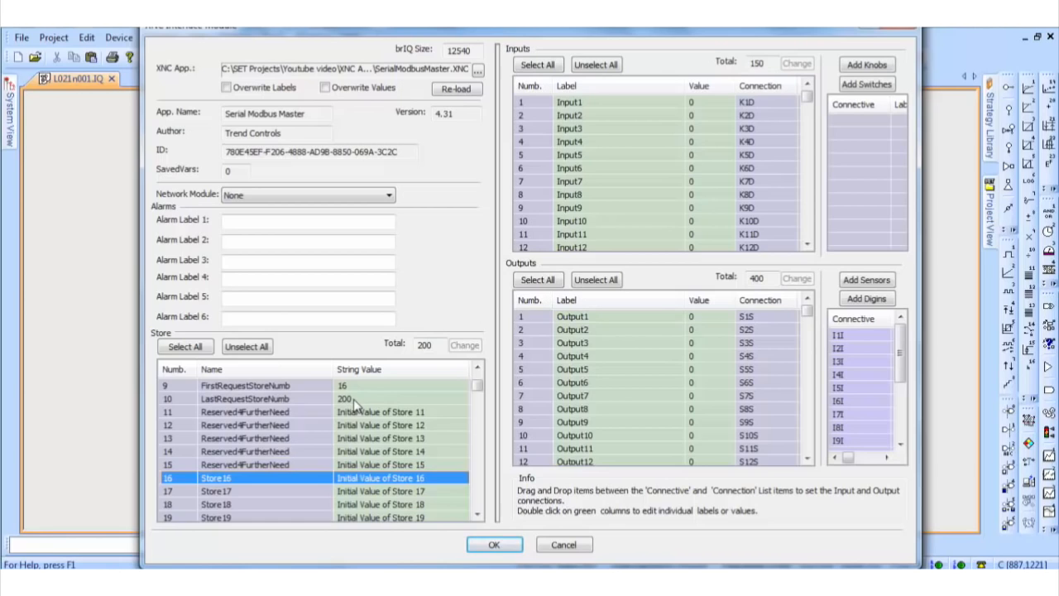
pyautogui.doubleClick(382, 484)
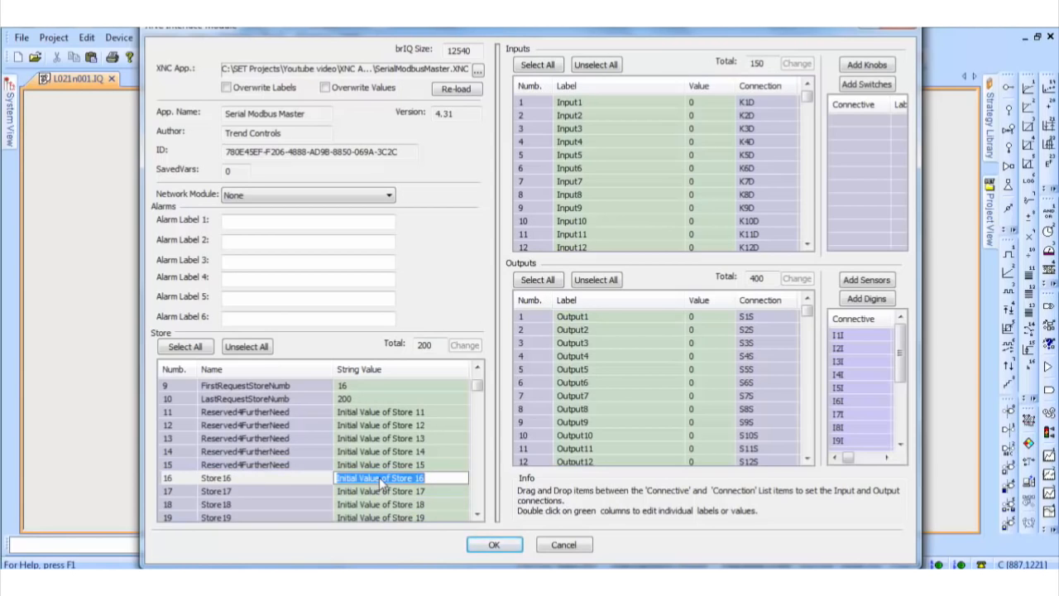
pyautogui.press('BackSpace')
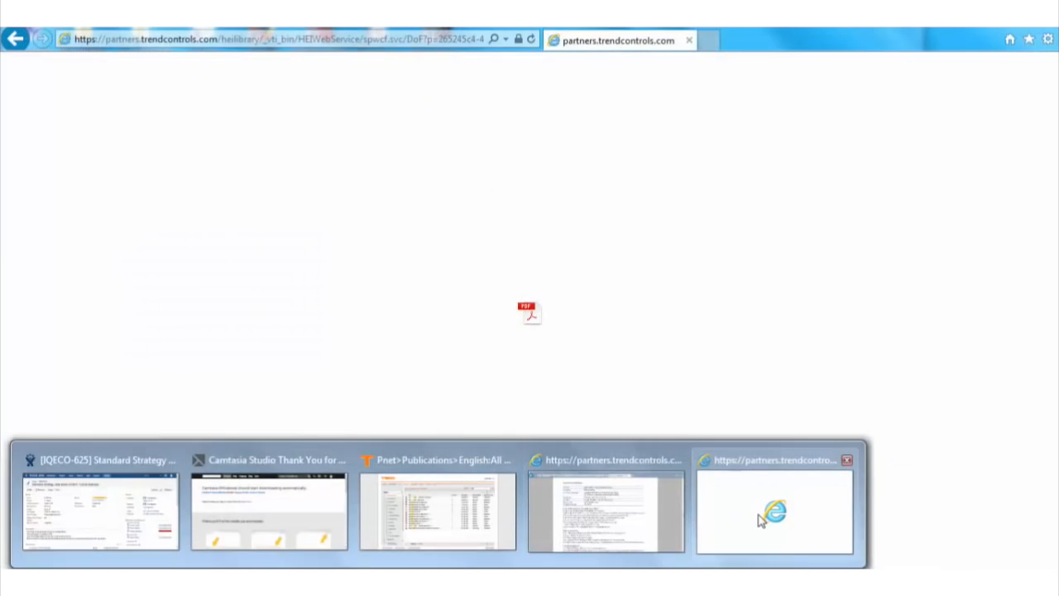
# Look up the data request code format in the IQ4/XNC MODBUS Driver Manual and enter E040#F03# in Store 16.
pyautogui.click(759, 519)
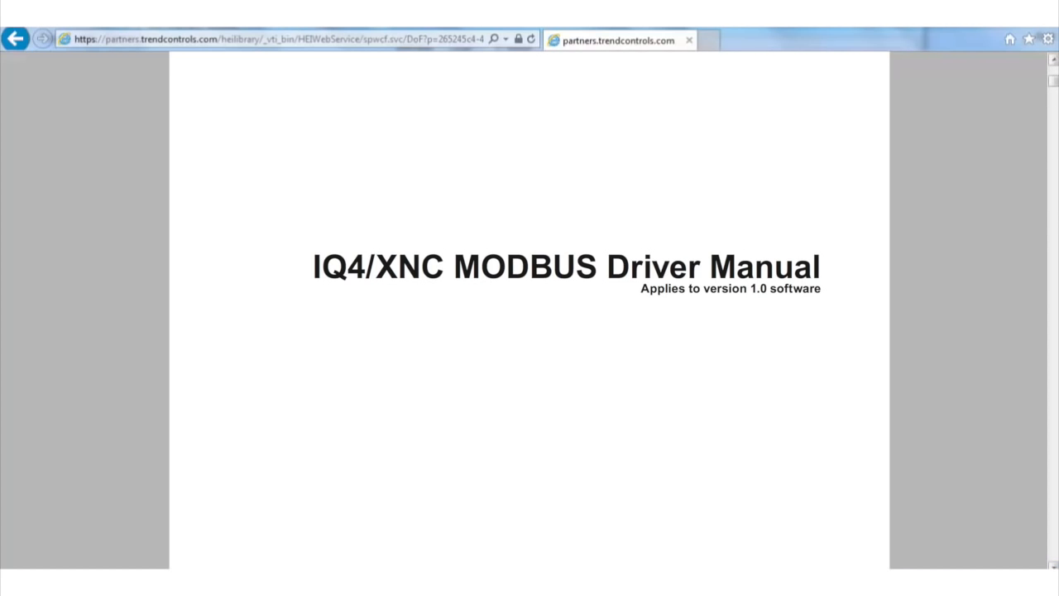
pyautogui.moveTo(1055, 98); pyautogui.dragTo(1055, 314)
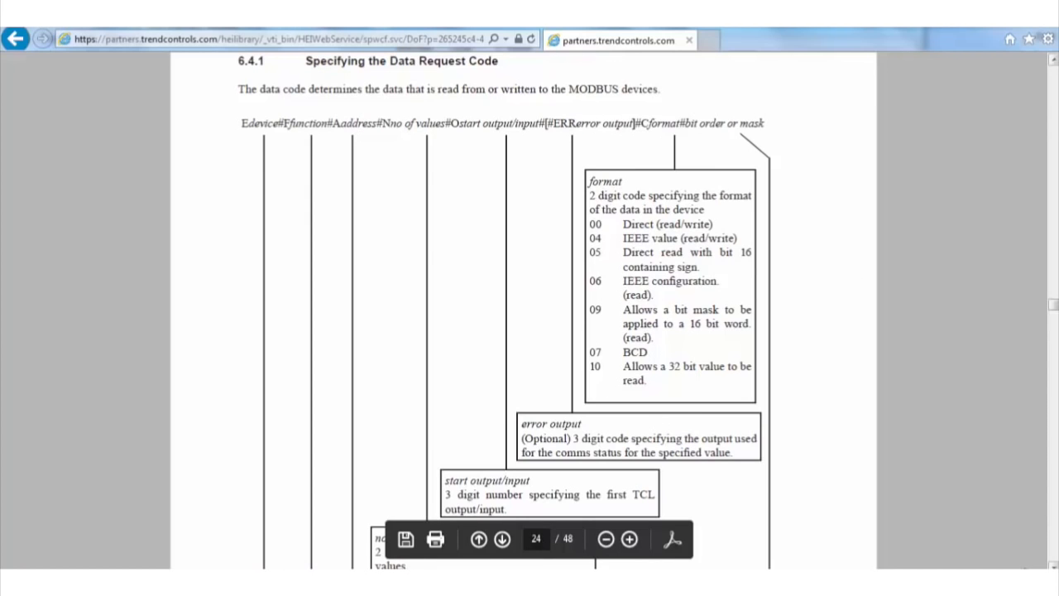
pyautogui.scroll(-5, 530, 310)
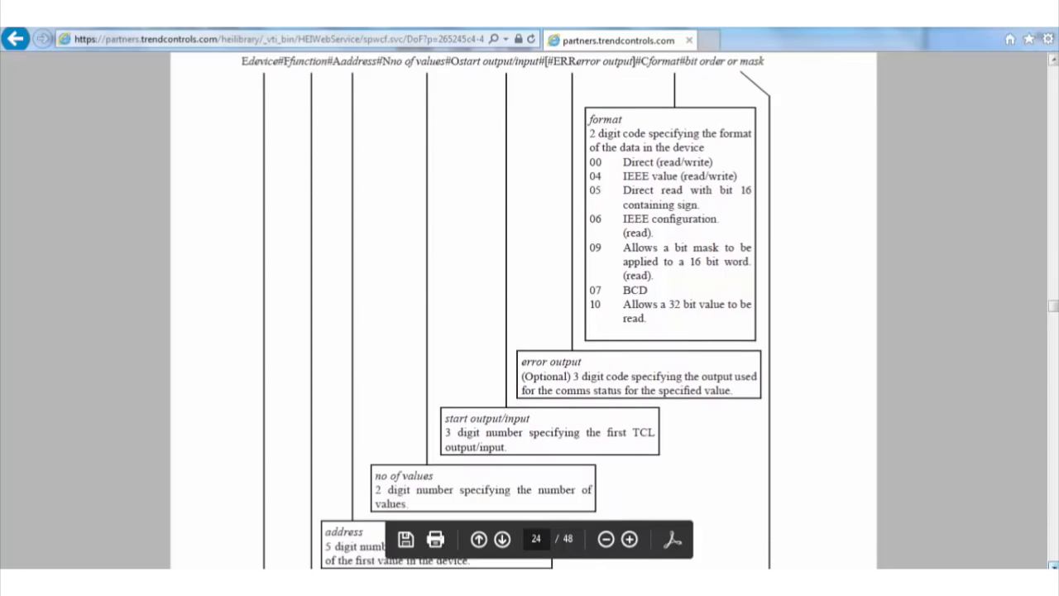
pyautogui.scroll(-5, 529, 310)
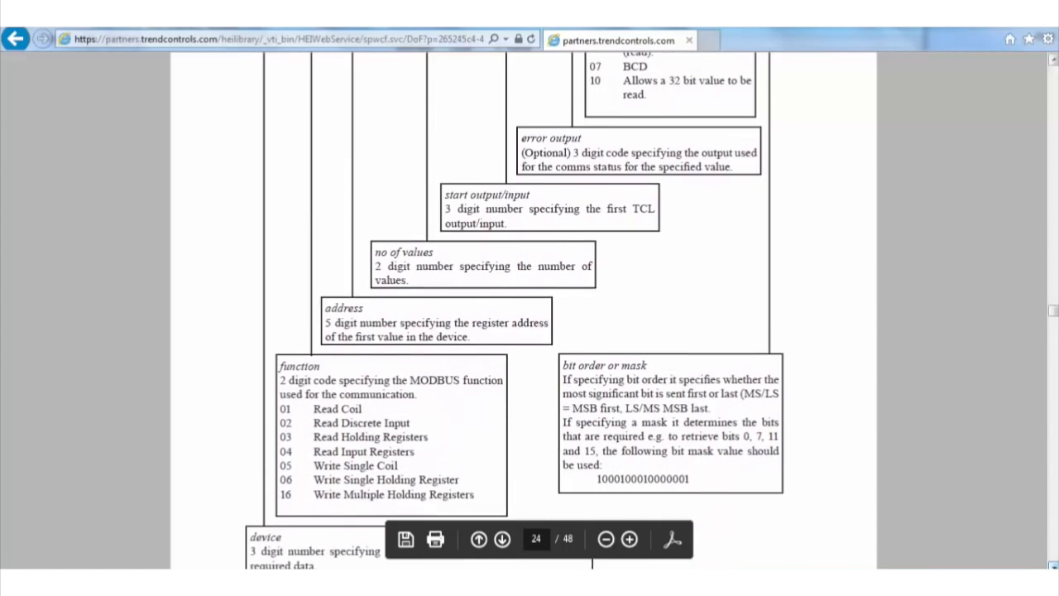
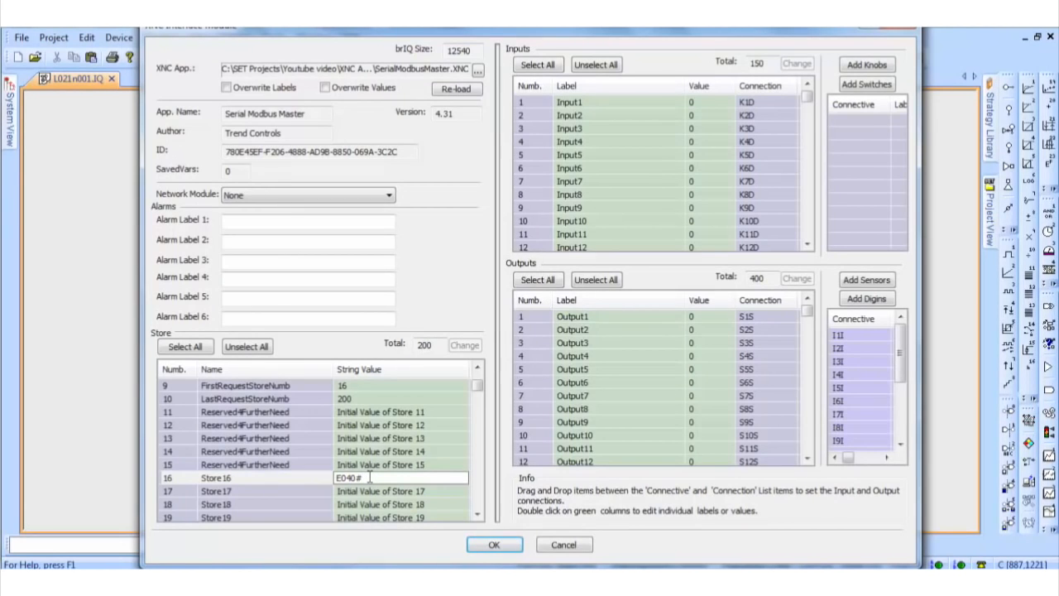
pyautogui.write('F03#')
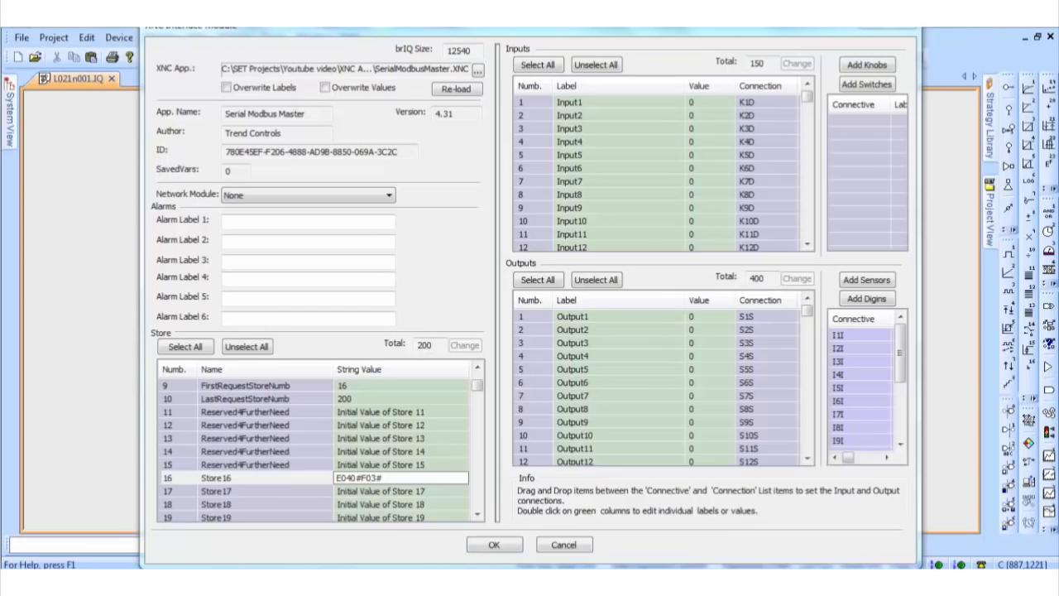
# Switch to the driver manual and examine the remaining data request code fields in section 6.4.1.
pyautogui.click(757, 509)
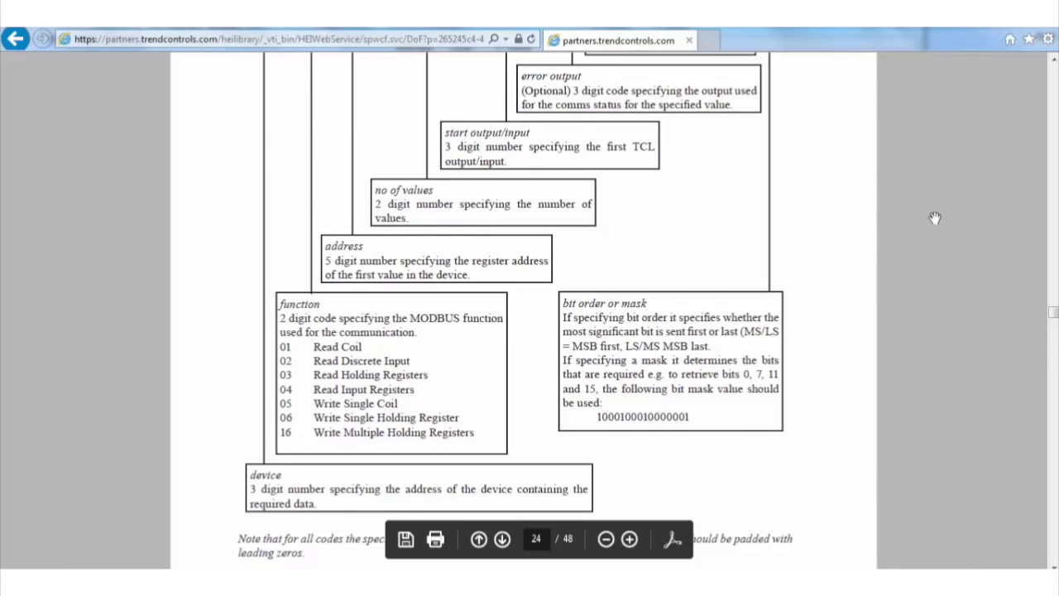
pyautogui.click(1052, 59)
pyautogui.click(1053, 61)
pyautogui.click(1053, 61)
pyautogui.click(1052, 61)
pyautogui.click(1053, 61)
pyautogui.click(1053, 61)
pyautogui.click(1052, 61)
pyautogui.click(1052, 62)
pyautogui.click(1052, 61)
pyautogui.click(1053, 61)
pyautogui.click(1053, 61)
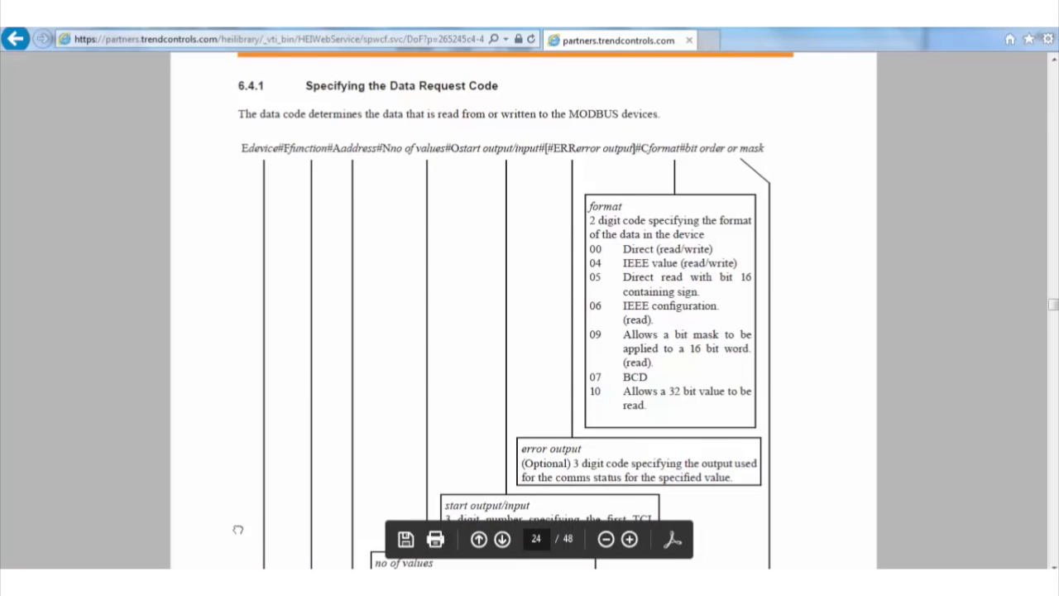
# Look up the register addresses in the energy meter's Modbus datasheet and append 00036# to the Store 16 request code.
pyautogui.click(225, 581)
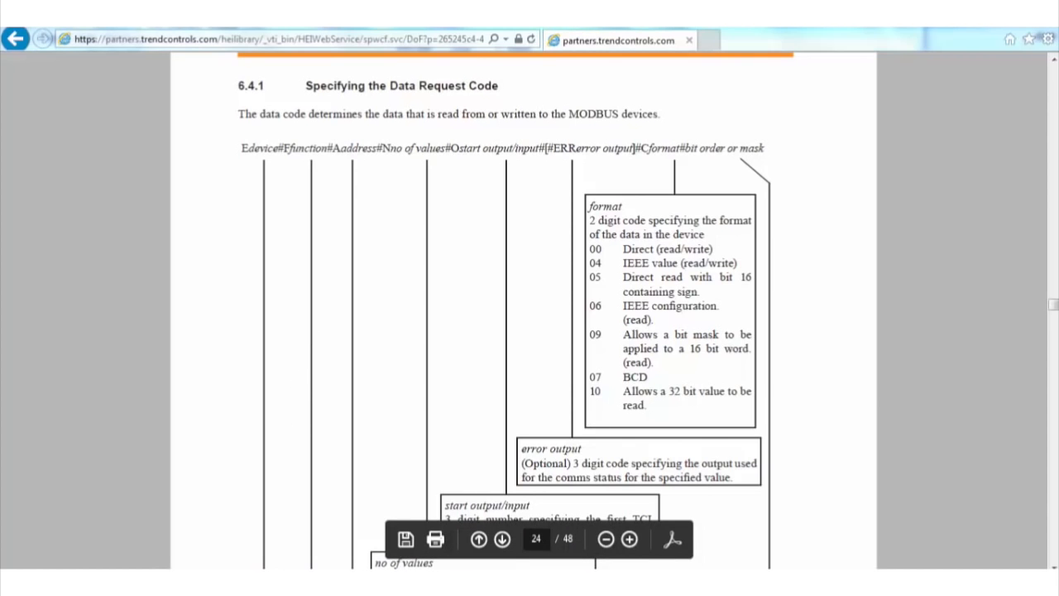
pyautogui.click(613, 513)
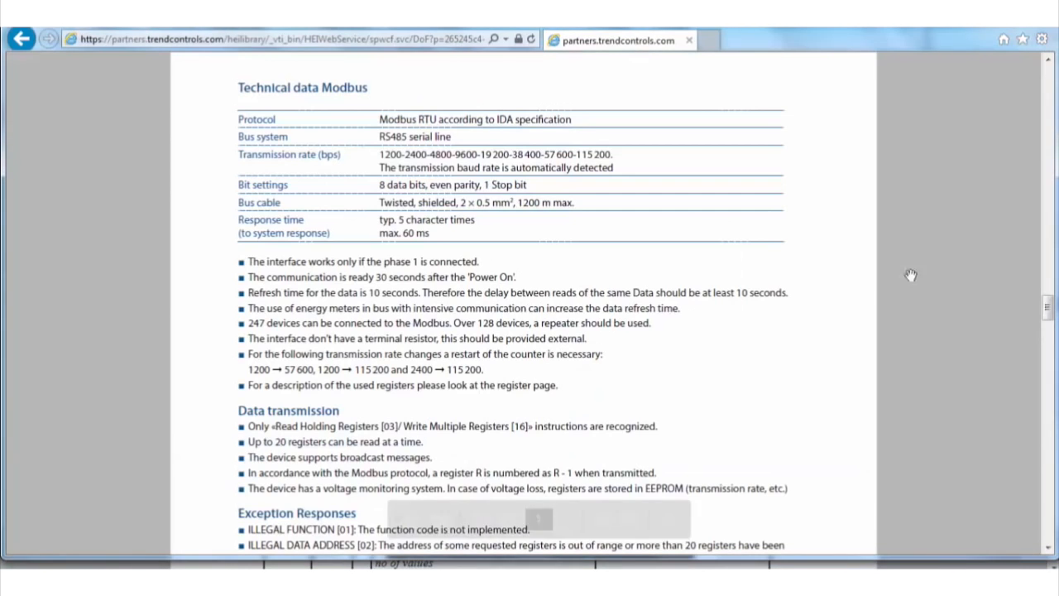
pyautogui.click(1047, 548)
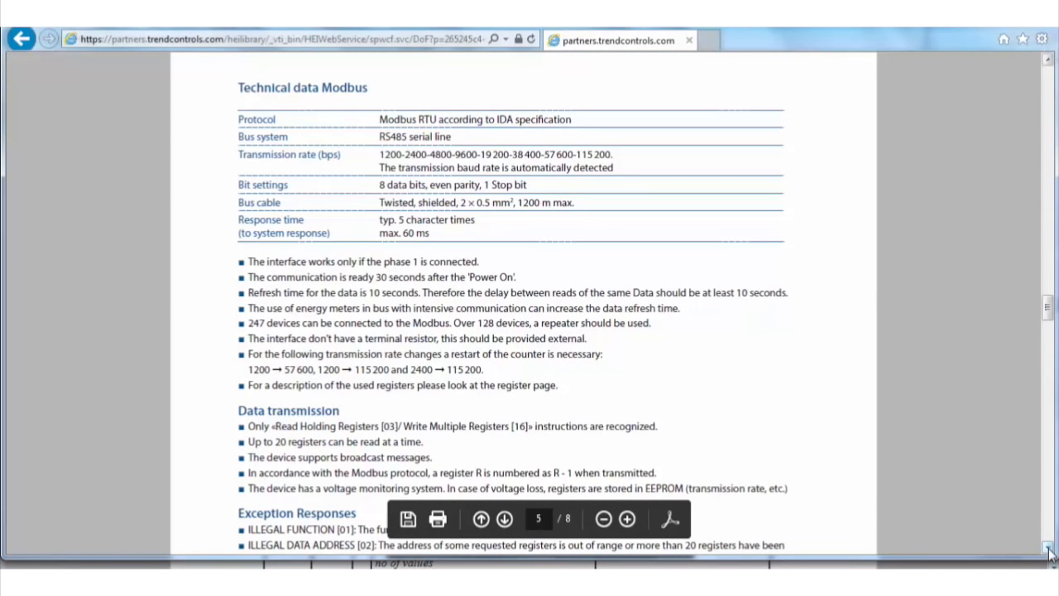
pyautogui.click(1048, 548)
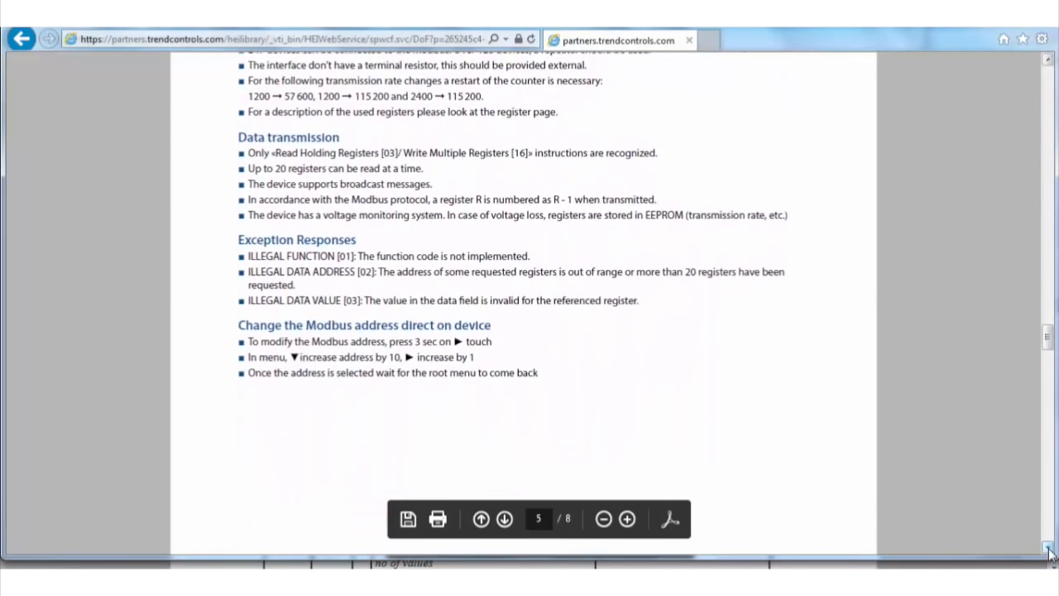
pyautogui.click(1048, 549)
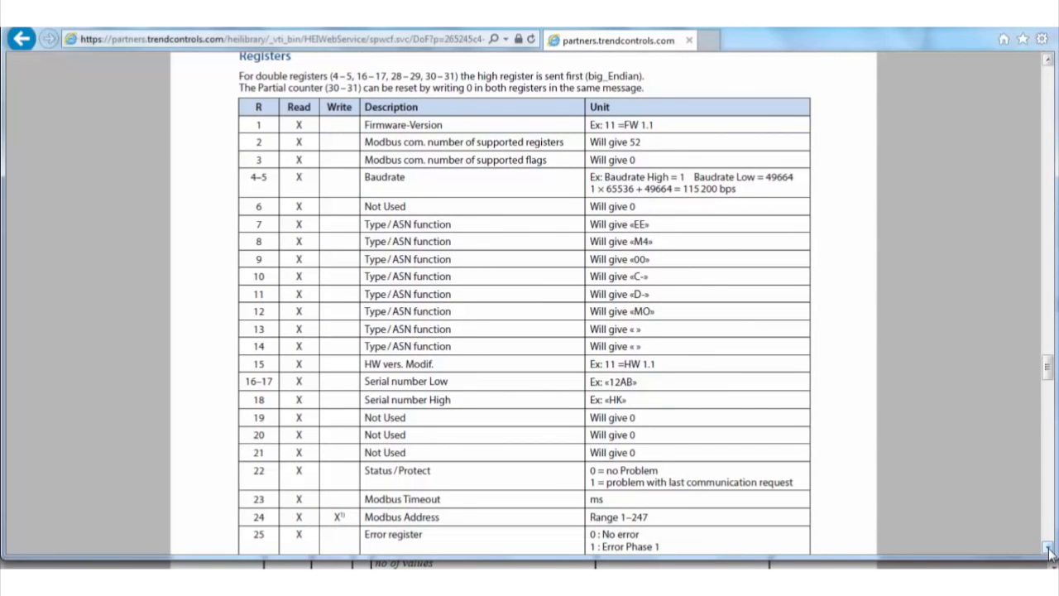
pyautogui.click(1048, 548)
pyautogui.click(1049, 549)
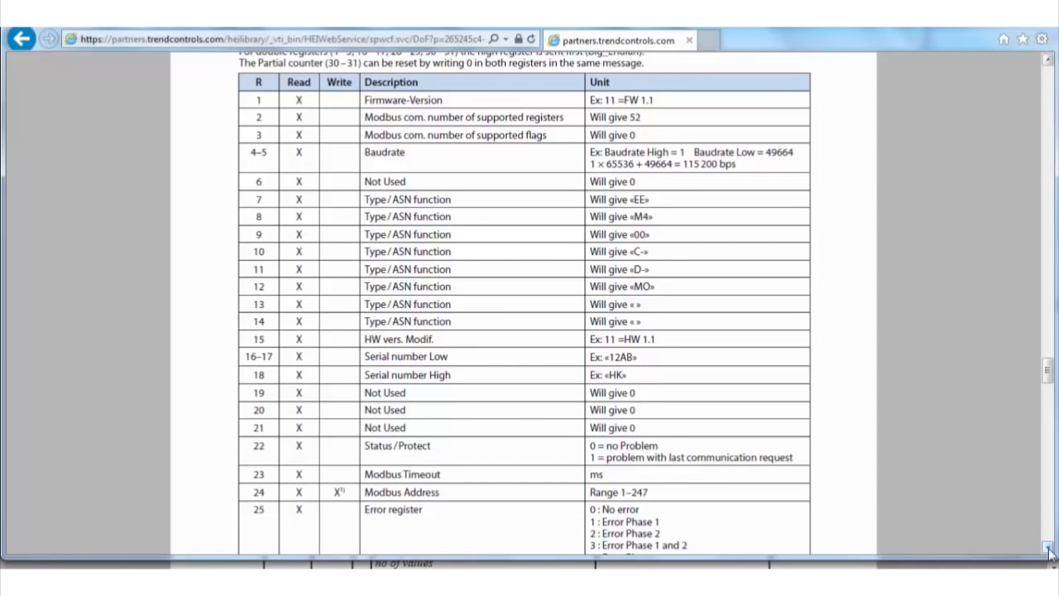
pyautogui.click(1048, 549)
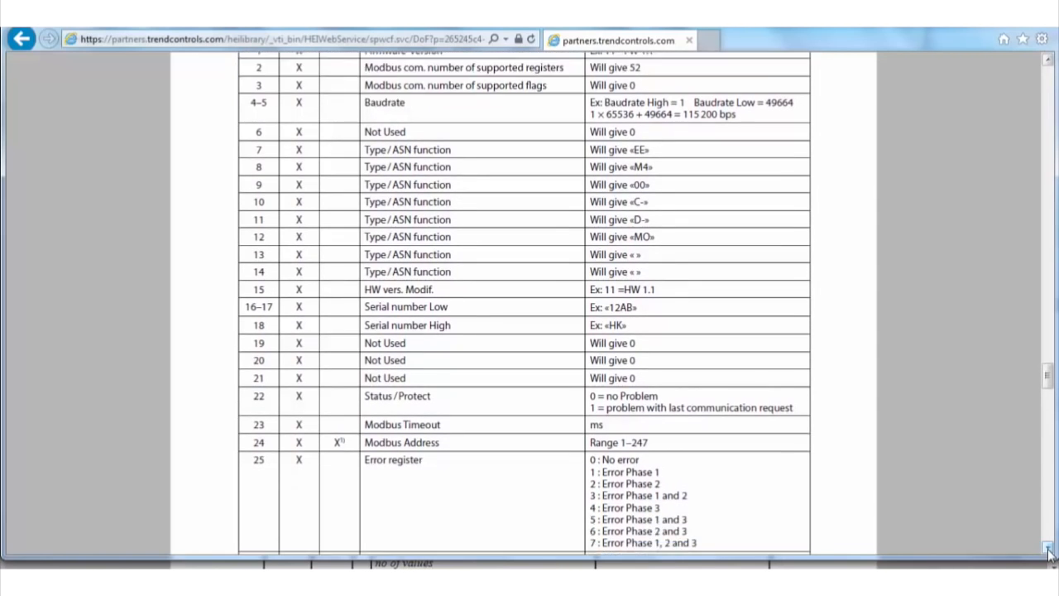
pyautogui.click(1048, 549)
pyautogui.click(1048, 548)
pyautogui.click(1048, 548)
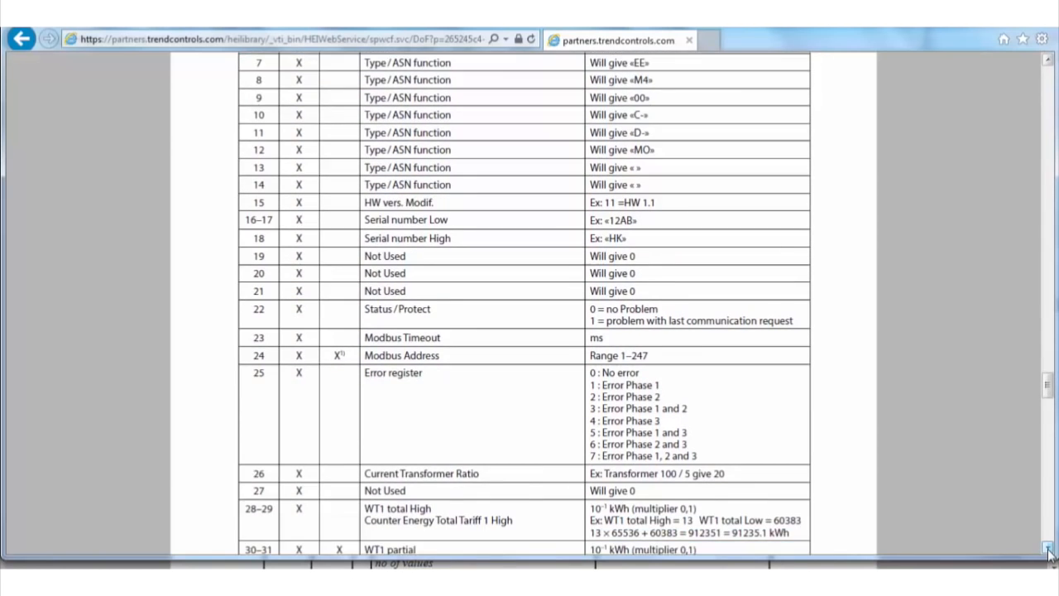
pyautogui.click(1048, 549)
pyautogui.click(1048, 548)
pyautogui.click(1048, 548)
pyautogui.click(1048, 548)
pyautogui.click(1049, 549)
pyautogui.click(1048, 548)
pyautogui.click(1048, 549)
pyautogui.click(1049, 548)
pyautogui.click(1048, 549)
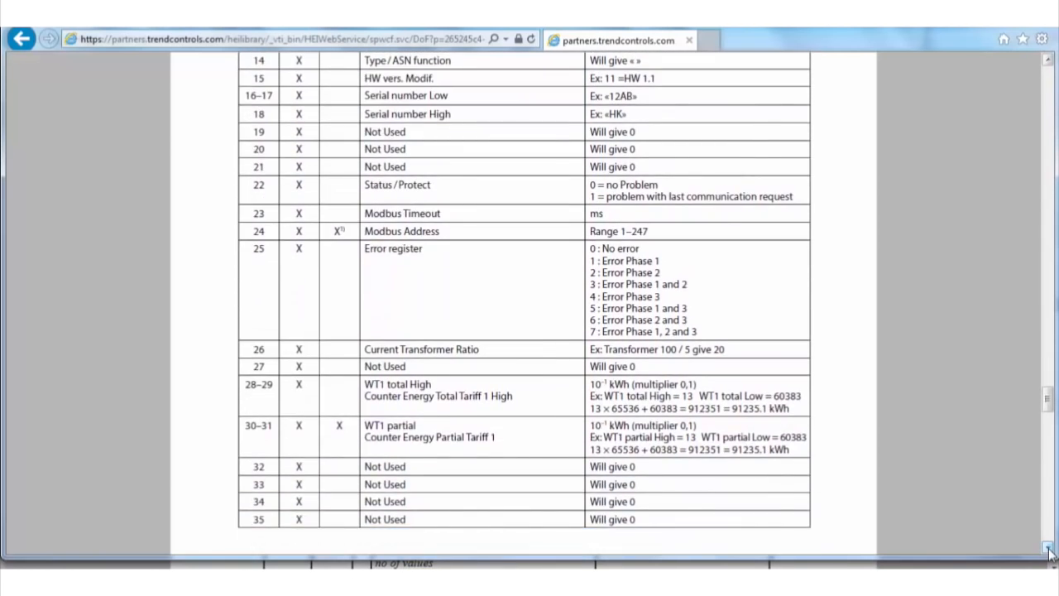
pyautogui.click(1048, 549)
pyautogui.click(1048, 548)
pyautogui.click(1049, 549)
pyautogui.click(1049, 549)
pyautogui.click(1049, 549)
pyautogui.click(1048, 549)
pyautogui.click(1048, 548)
pyautogui.click(1048, 548)
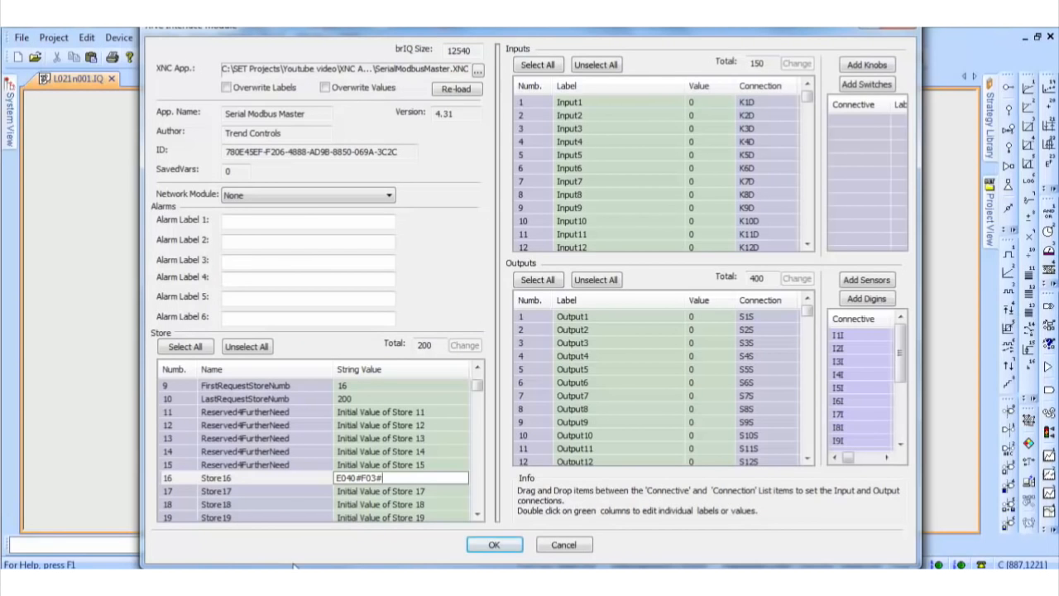
pyautogui.write('00036#')
# Check the number-of-values field in the driver manual's data request code section and append N10# to Store 16.
pyautogui.click(439, 582)
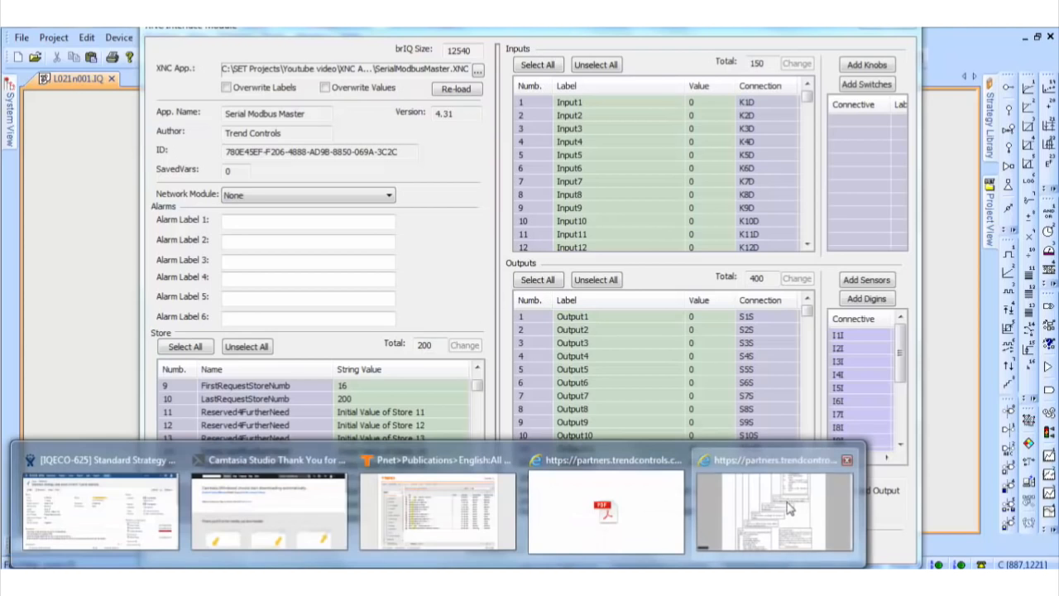
pyautogui.click(789, 508)
pyautogui.click(1054, 60)
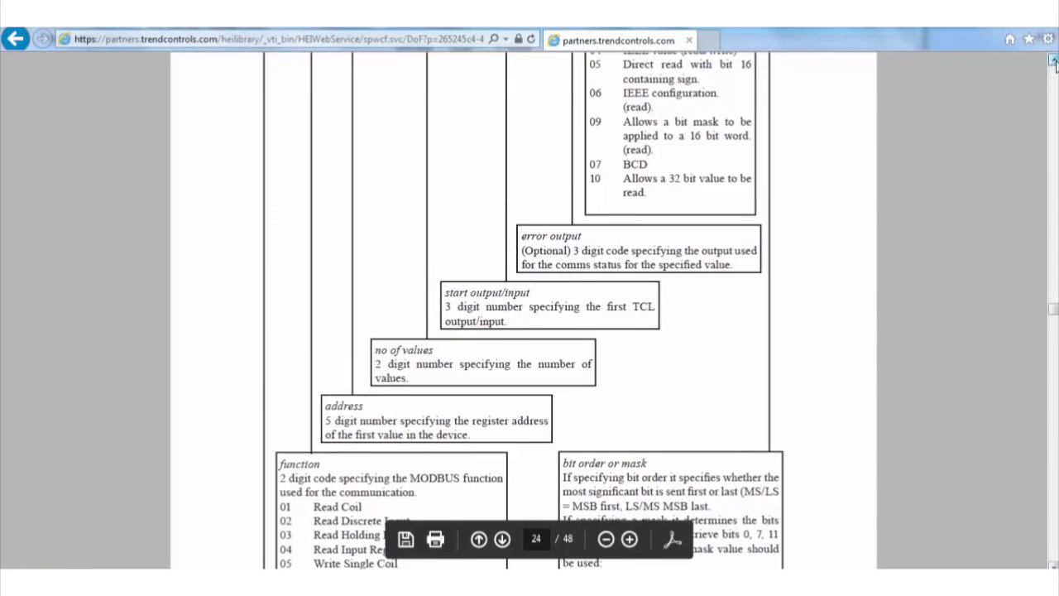
pyautogui.click(1054, 63)
pyautogui.click(1054, 63)
pyautogui.click(1054, 63)
pyautogui.click(1054, 63)
pyautogui.click(1054, 63)
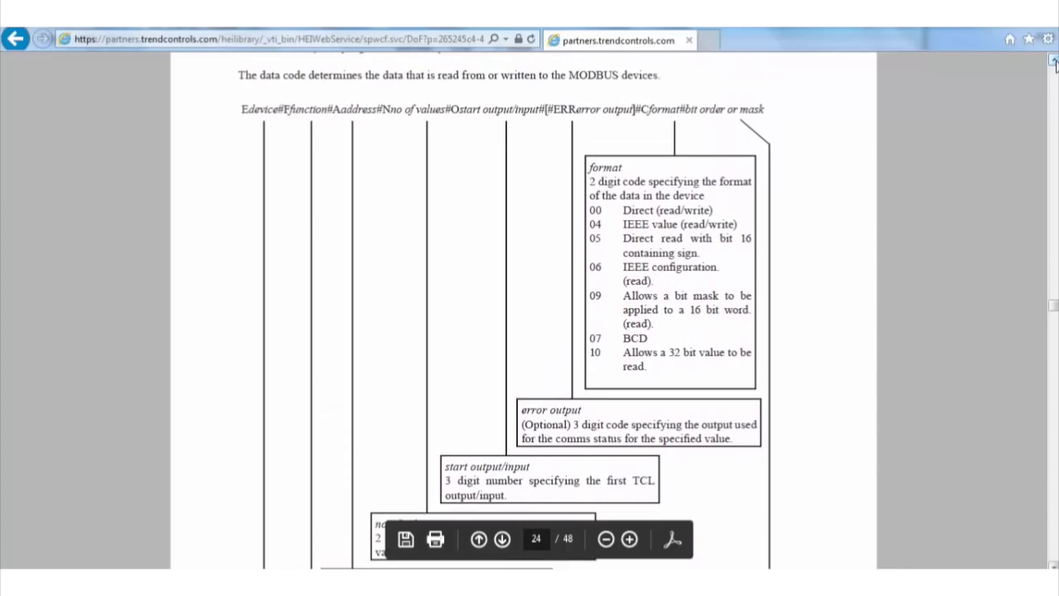
pyautogui.click(1054, 63)
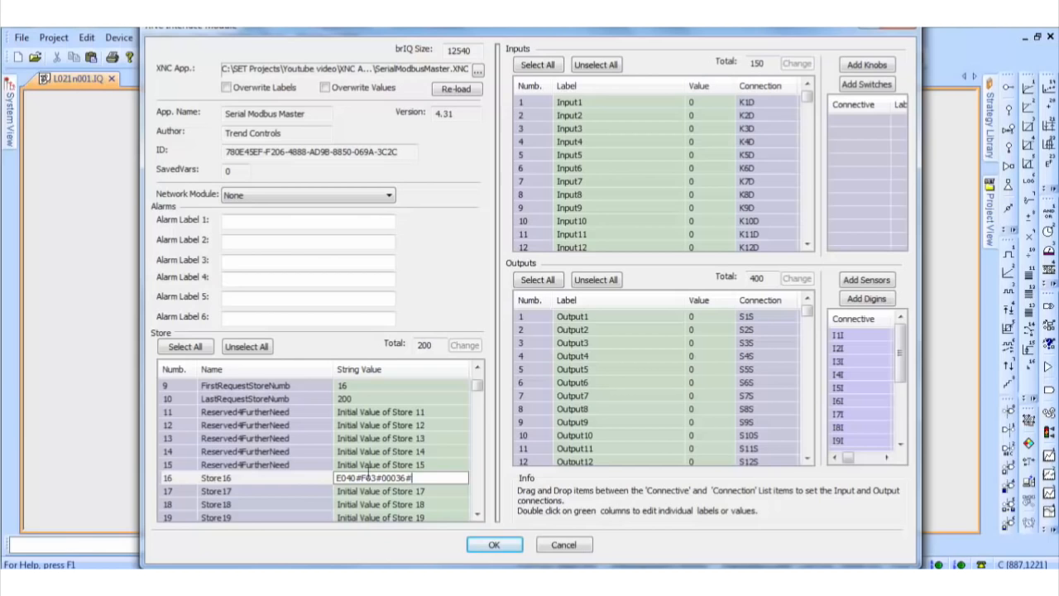
pyautogui.write('N10#')
# Check the start output field in the driver manual and append O001# to the Store 16 request code.
pyautogui.click(437, 580)
pyautogui.click(794, 504)
pyautogui.write('o')
pyautogui.press('BackSpace')
pyautogui.write('O001')
pyautogui.write('#')
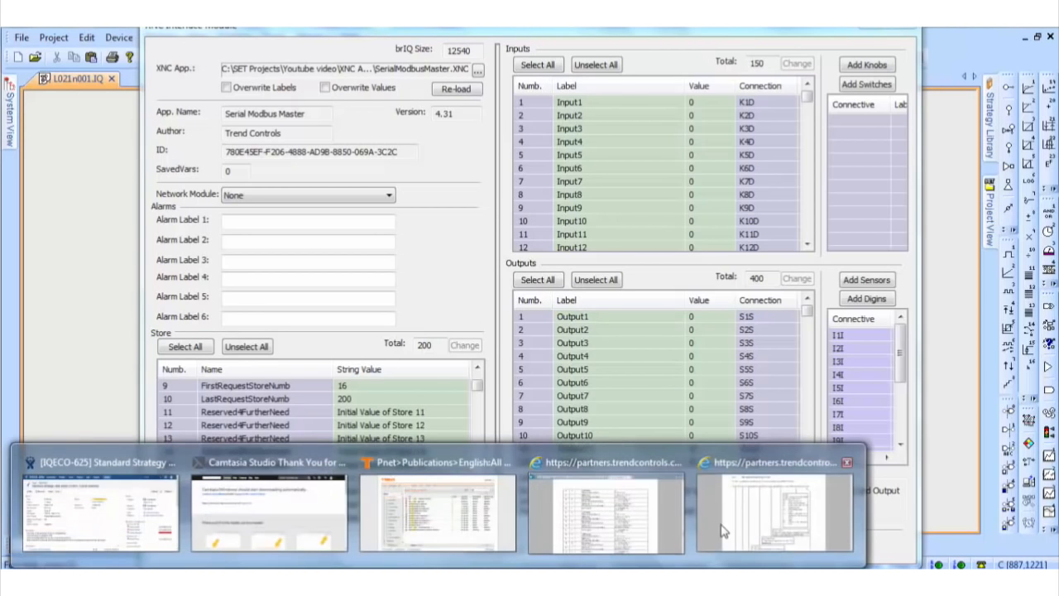
# Check the format codes in the driver manual and append C00# for direct read/write to the Store 16 request code.
pyautogui.click(742, 534)
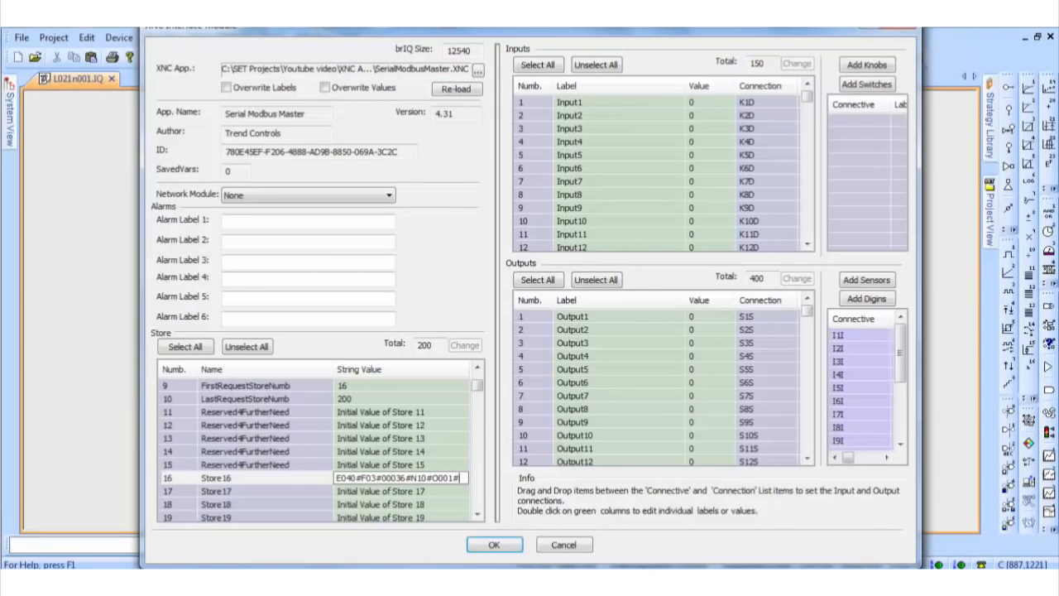
pyautogui.hotkey('alt', 'Tab')
pyautogui.click(430, 478)
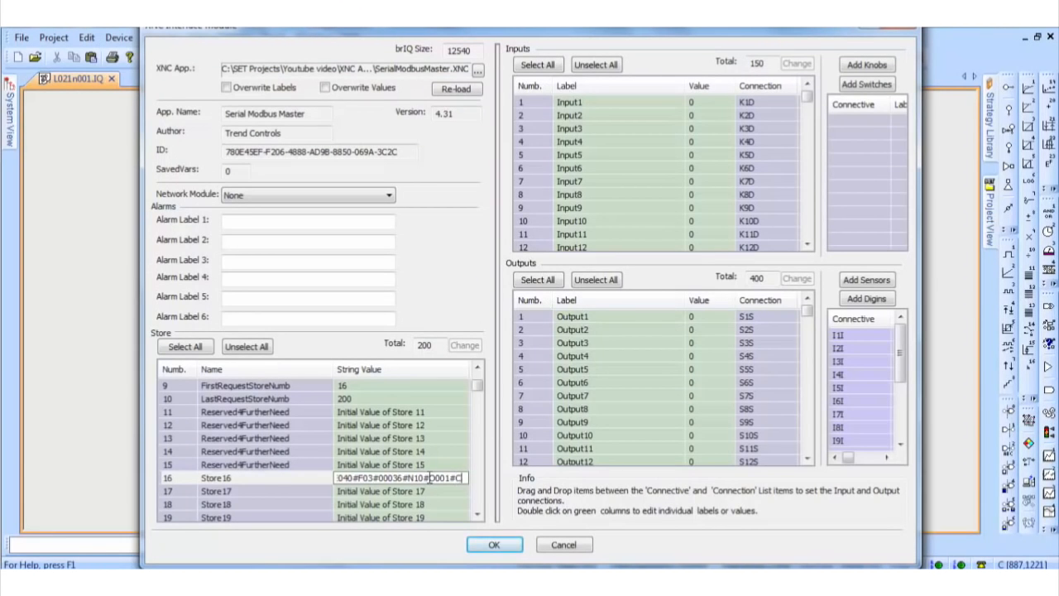
pyautogui.write('00')
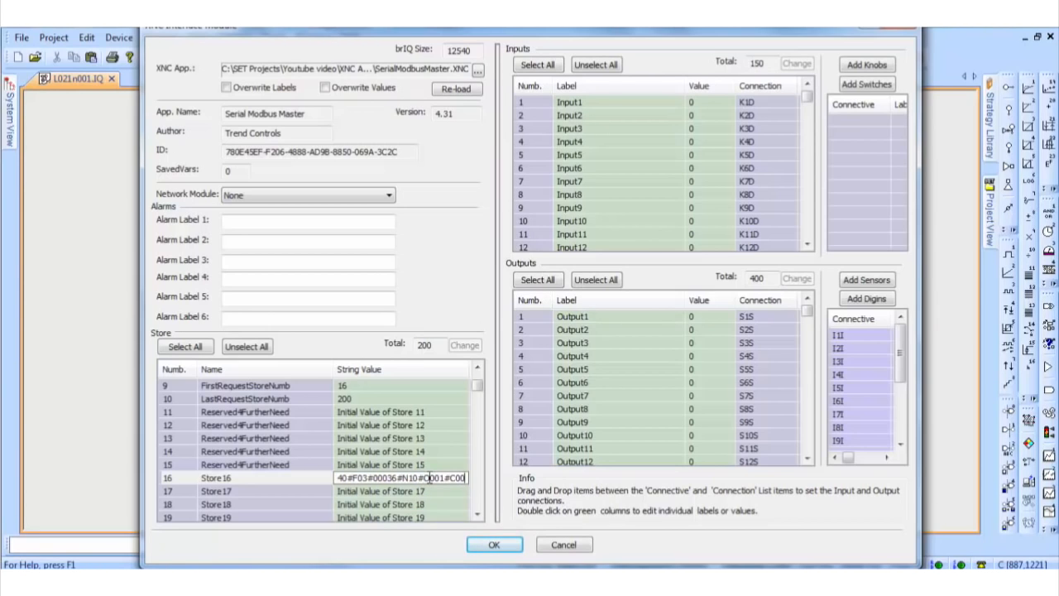
pyautogui.write('#')
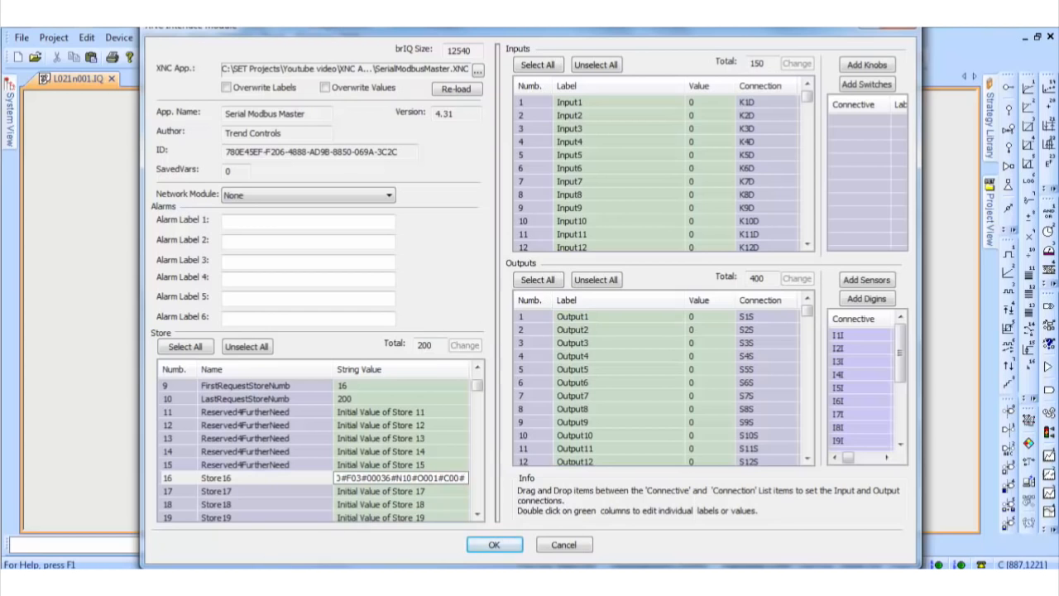
# Check the bit order in the driver manual and the meter's register datasheet, and finish the Store 16 code with MS/LS.
pyautogui.hotkey('alt', 'Tab')
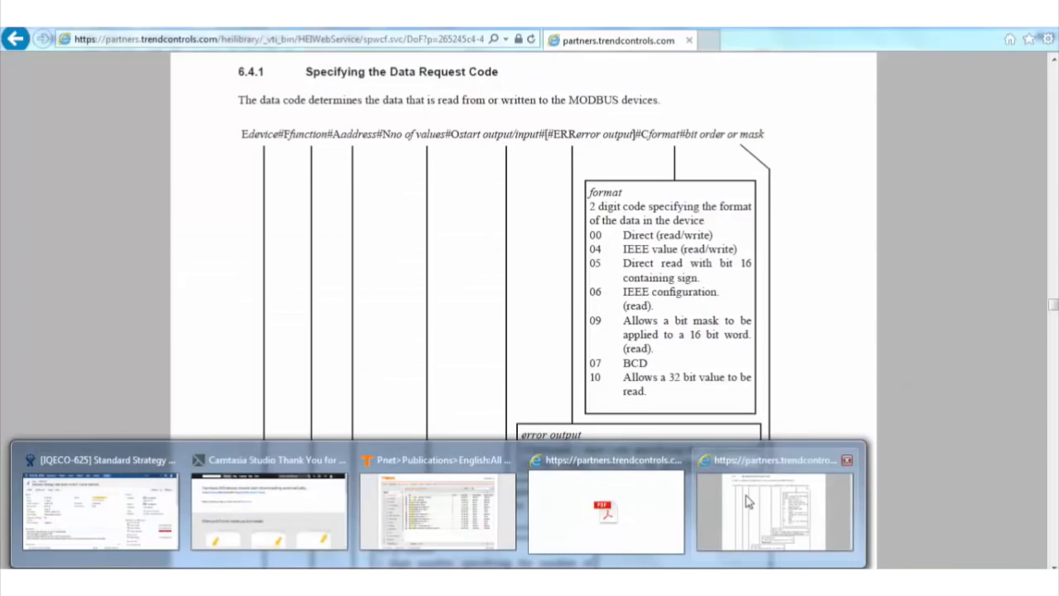
pyautogui.click(748, 502)
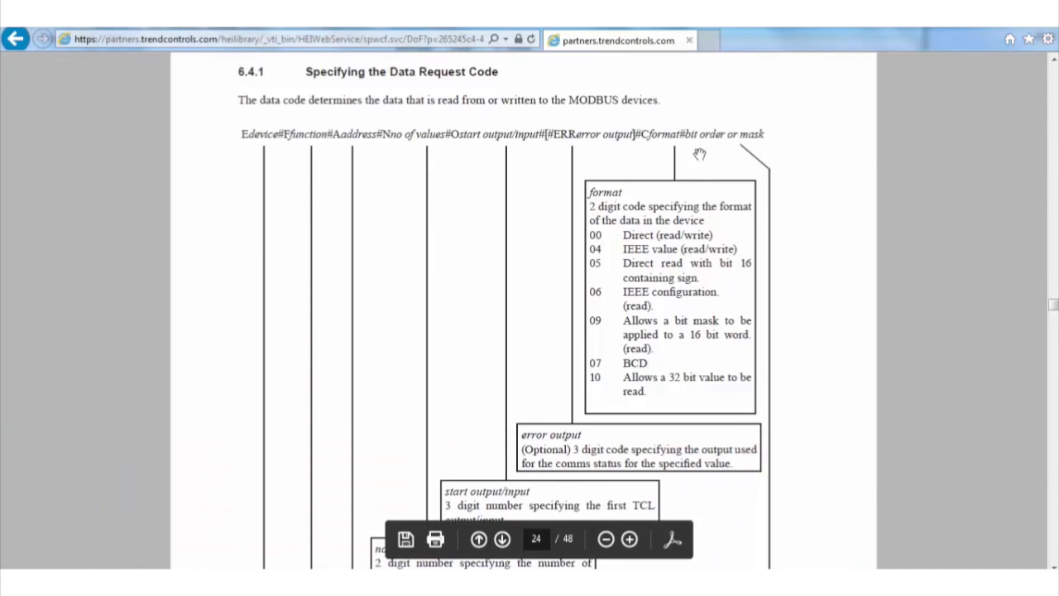
pyautogui.moveTo(1053, 308)
pyautogui.mouseDown()
pyautogui.moveTo(1053, 325)
pyautogui.moveTo(1053, 311)
pyautogui.mouseUp()
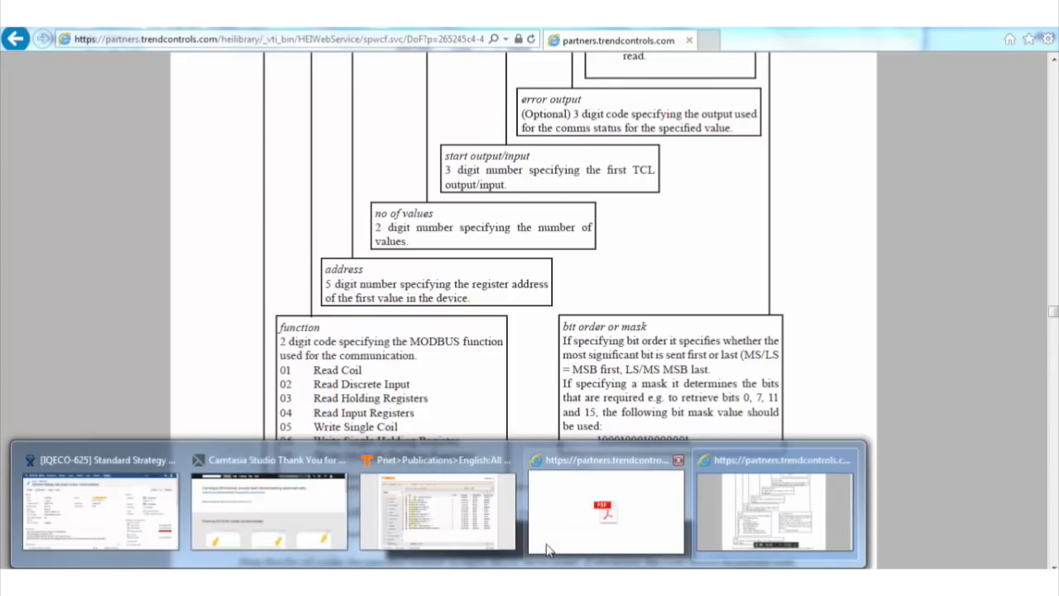
pyautogui.click(610, 501)
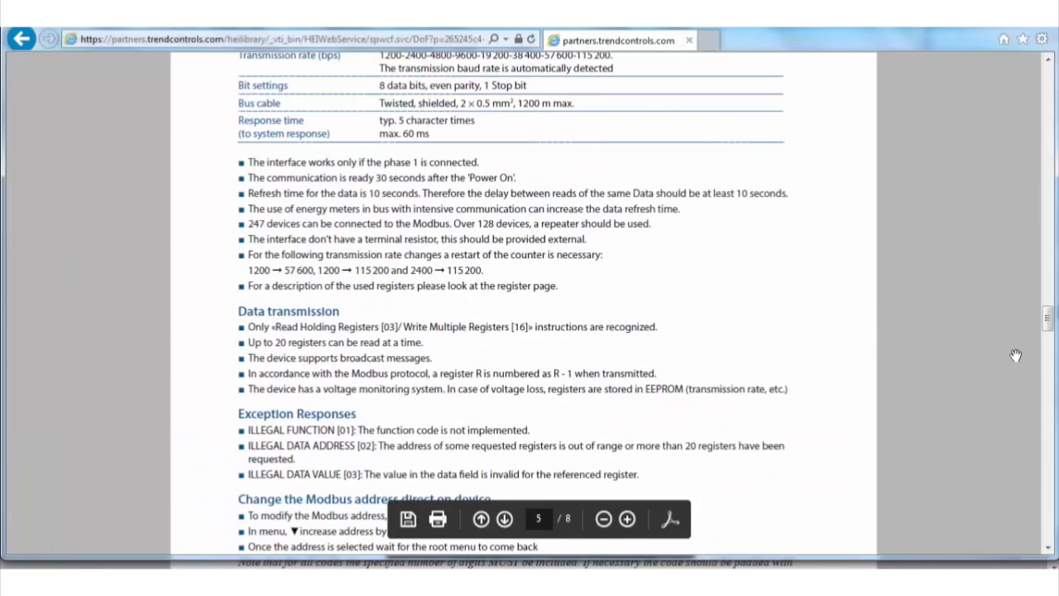
pyautogui.click(1049, 548)
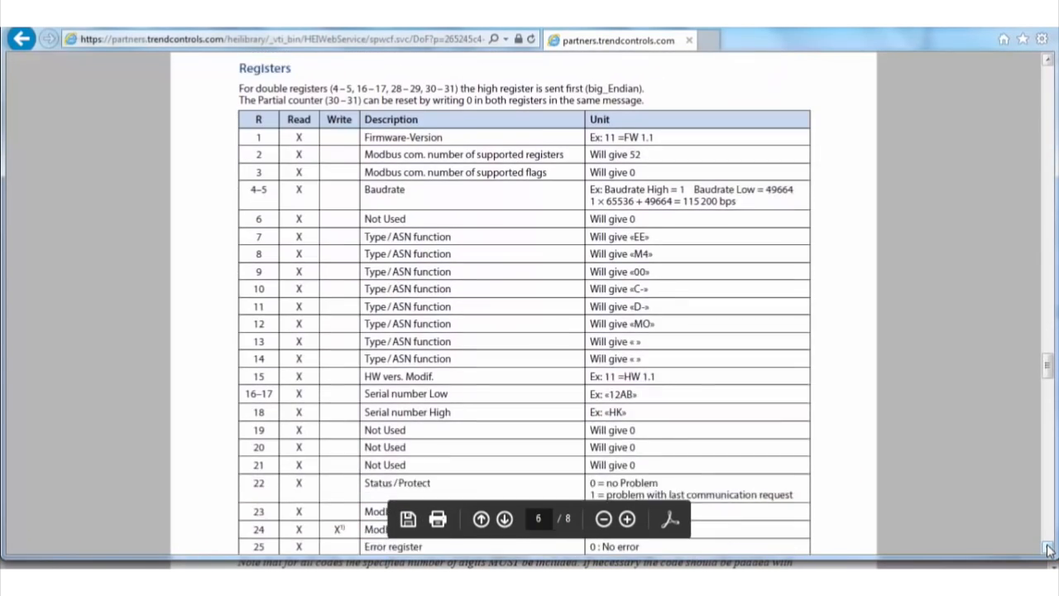
pyautogui.click(1049, 550)
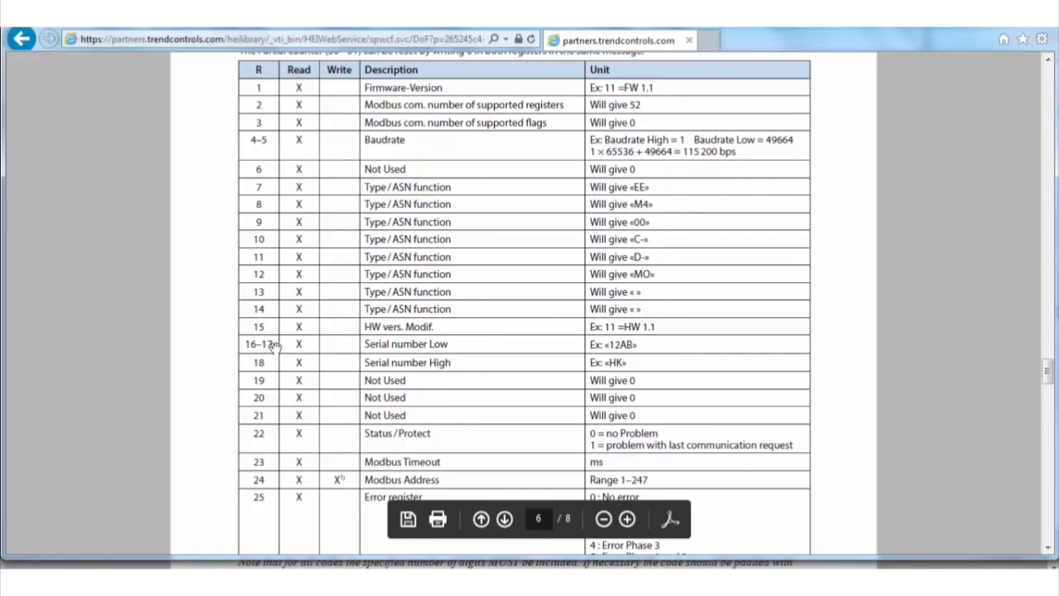
pyautogui.click(1048, 62)
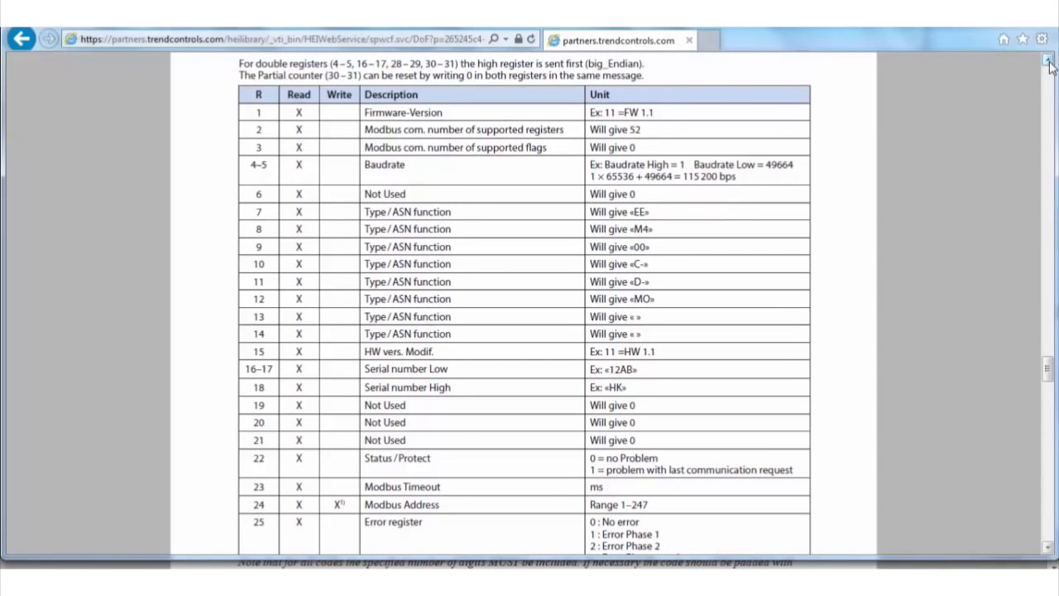
pyautogui.click(1049, 65)
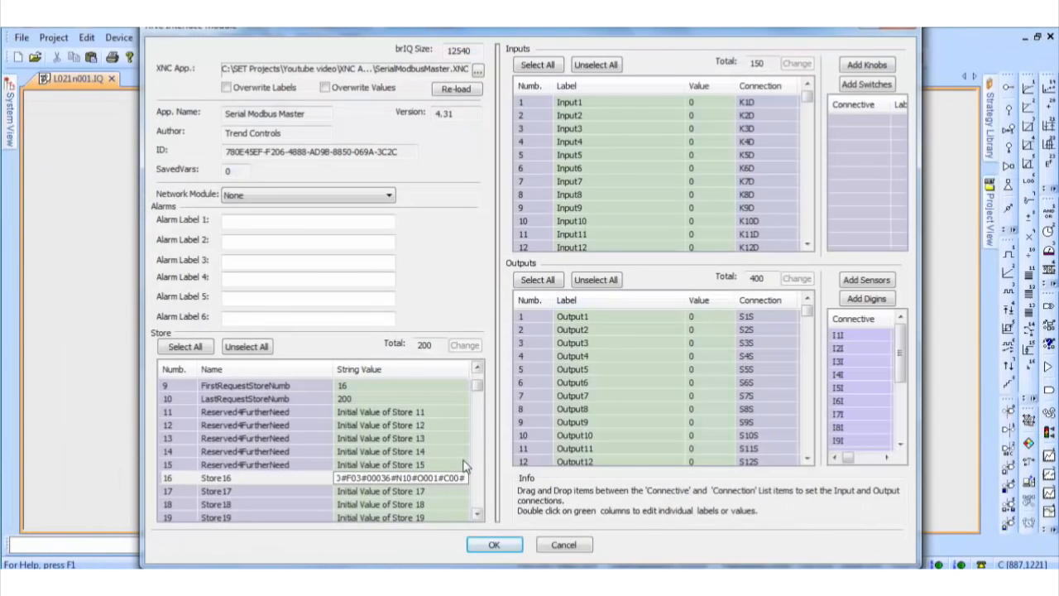
pyautogui.write('#MS')
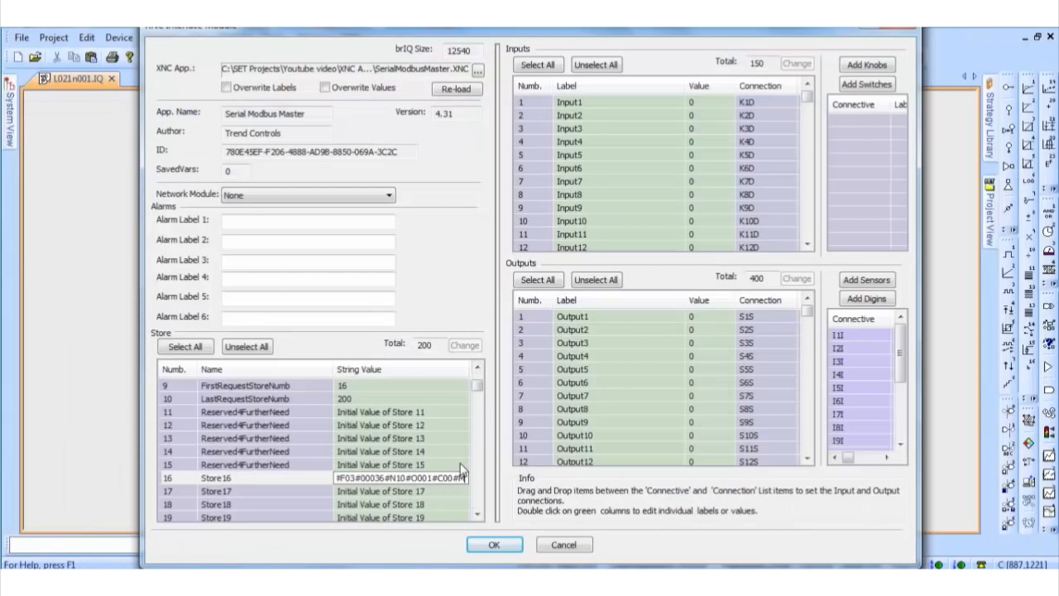
pyautogui.write('/LS')
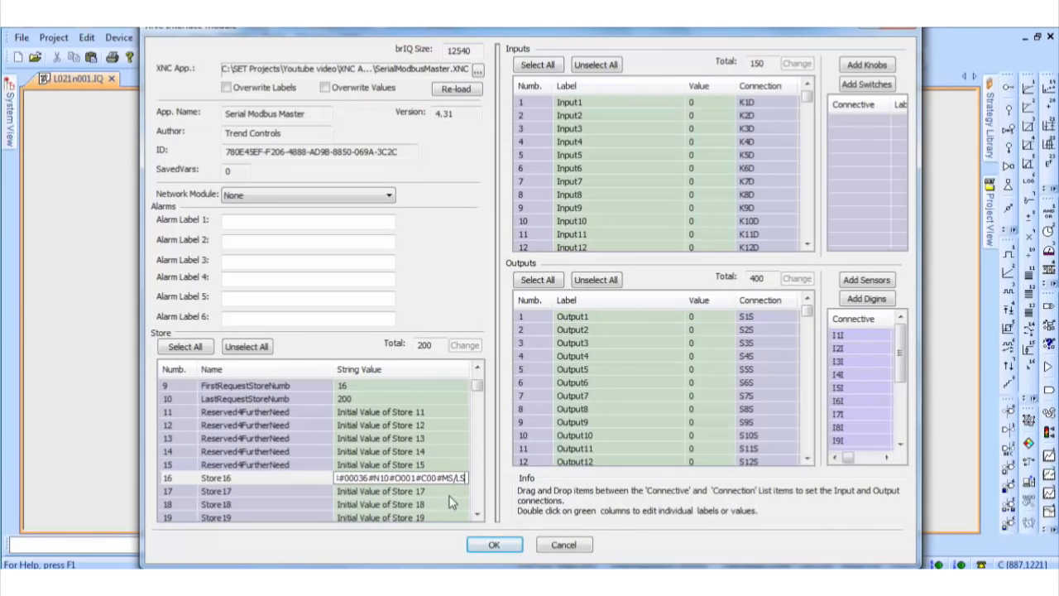
# Set the LastRequestStoreNumb value to 16 and accept the XNC Interface Module settings.
pyautogui.click(356, 399)
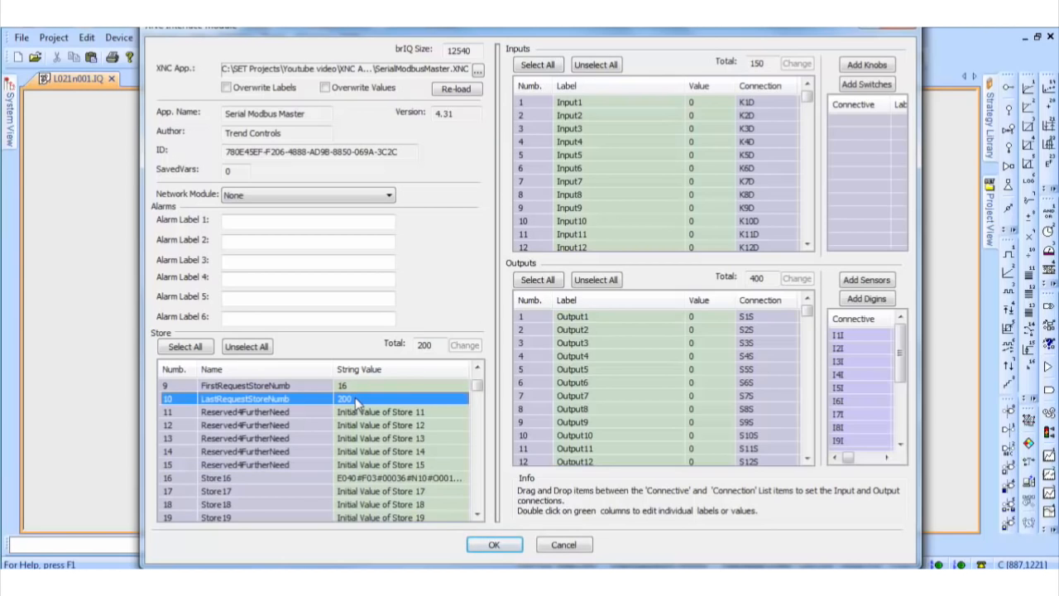
pyautogui.doubleClick(355, 398)
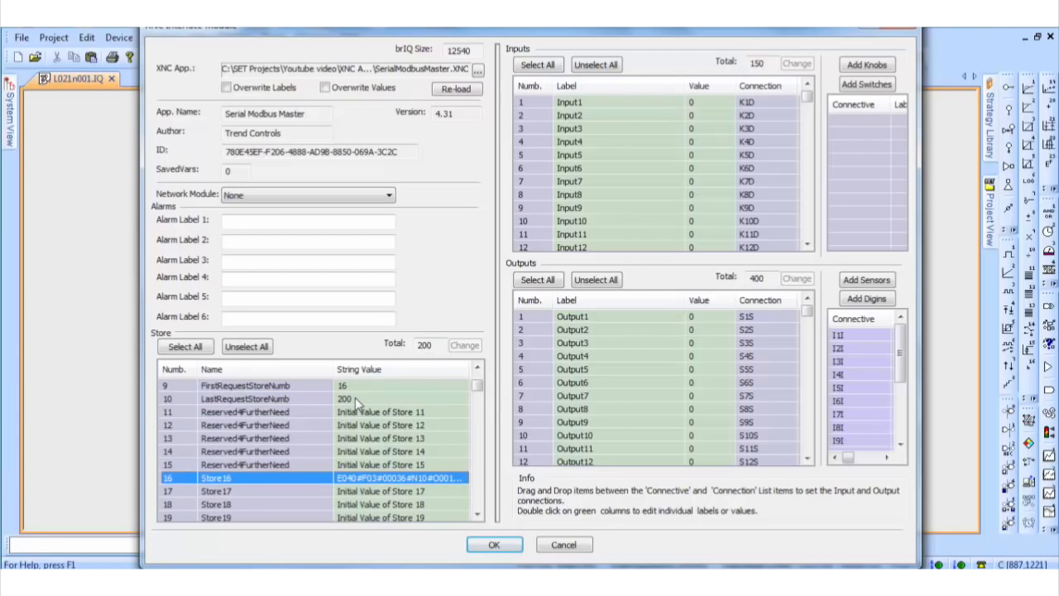
pyautogui.doubleClick(355, 398)
pyautogui.write('16')
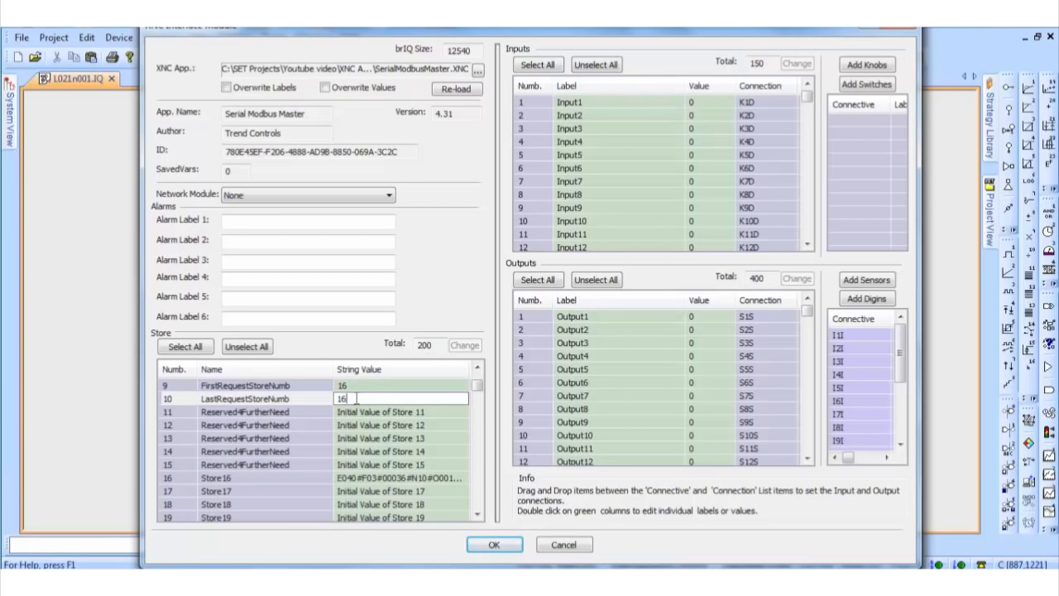
pyautogui.click(390, 477)
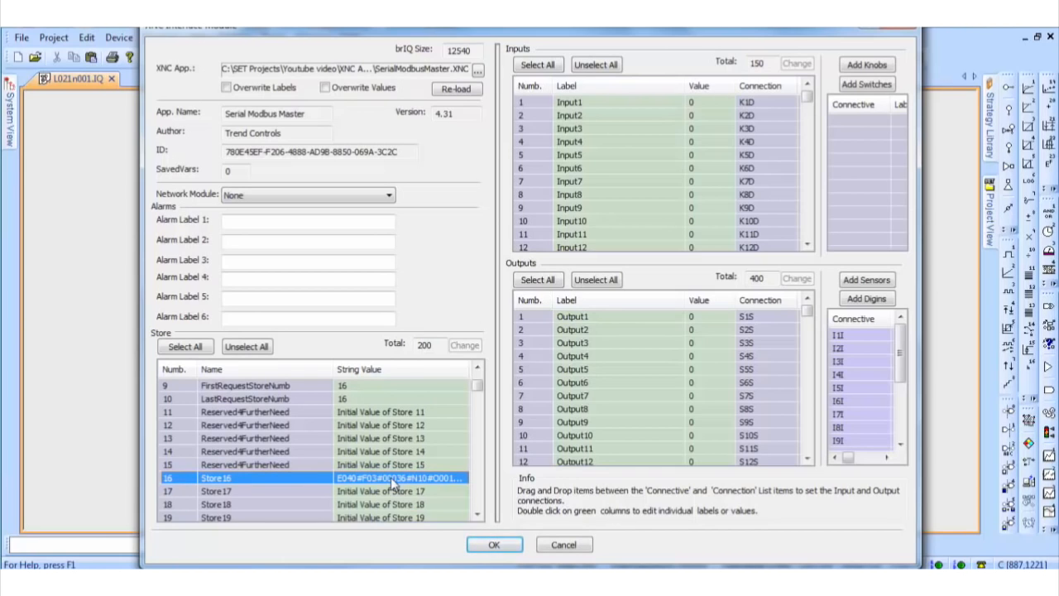
pyautogui.click(496, 546)
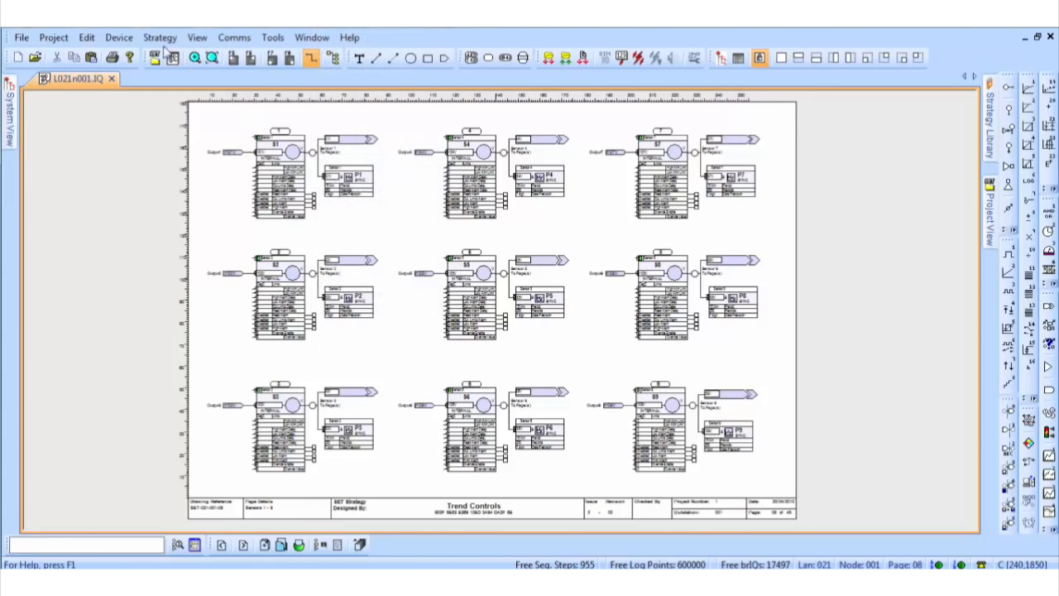
# Connect Trend ip-Tool to the network and check the address details of the Demonstration XNC controller.
pyautogui.click(273, 37)
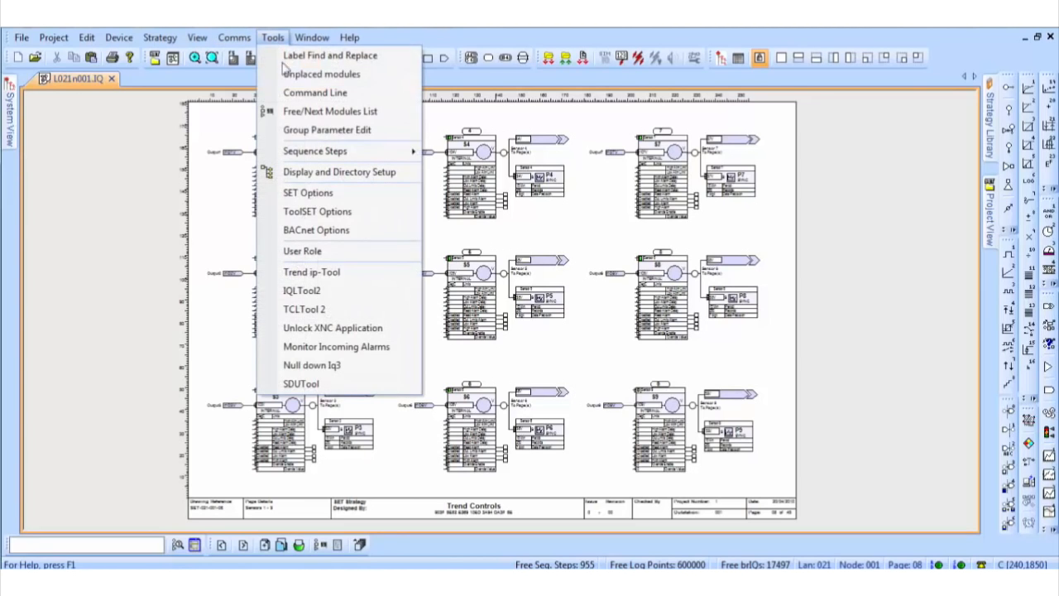
pyautogui.click(313, 272)
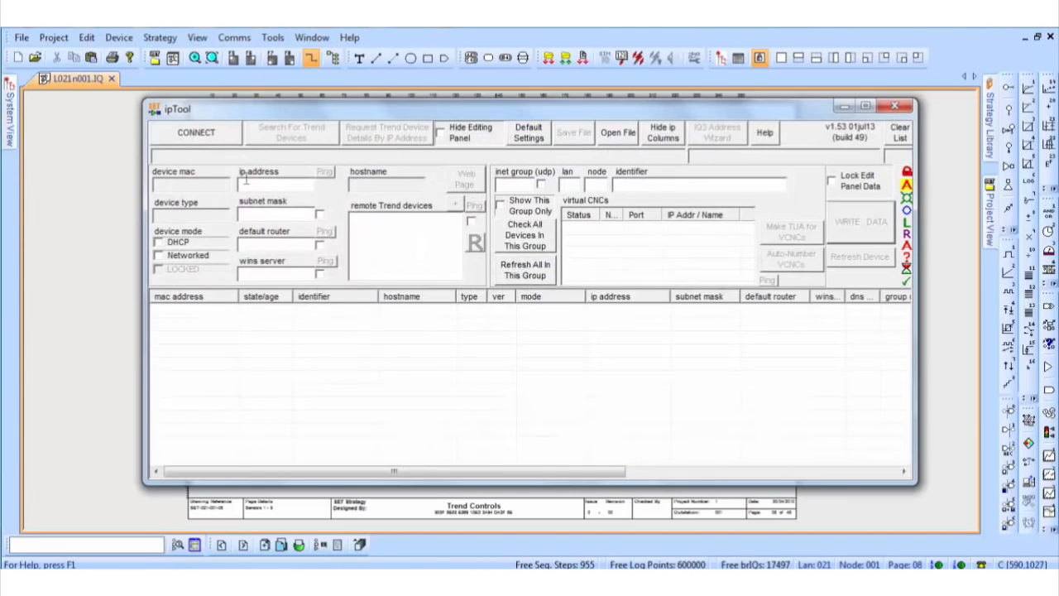
pyautogui.click(220, 138)
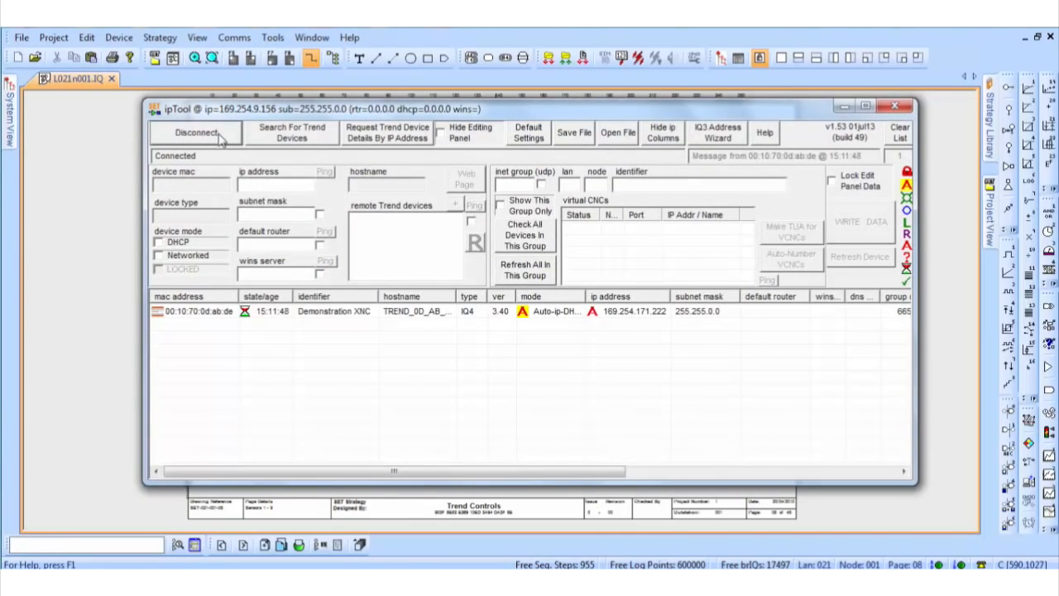
pyautogui.click(334, 313)
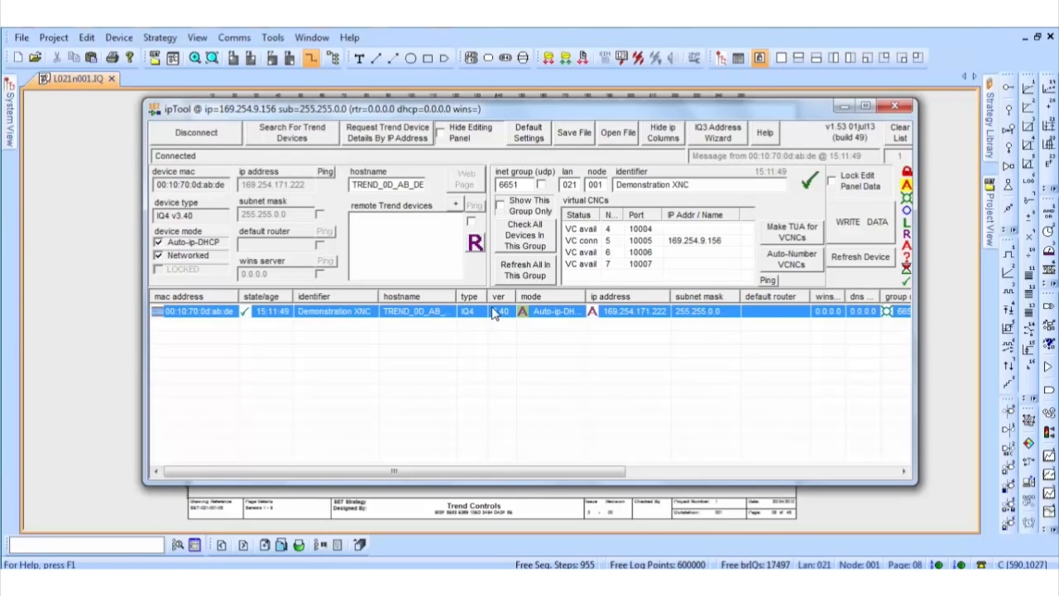
pyautogui.click(844, 108)
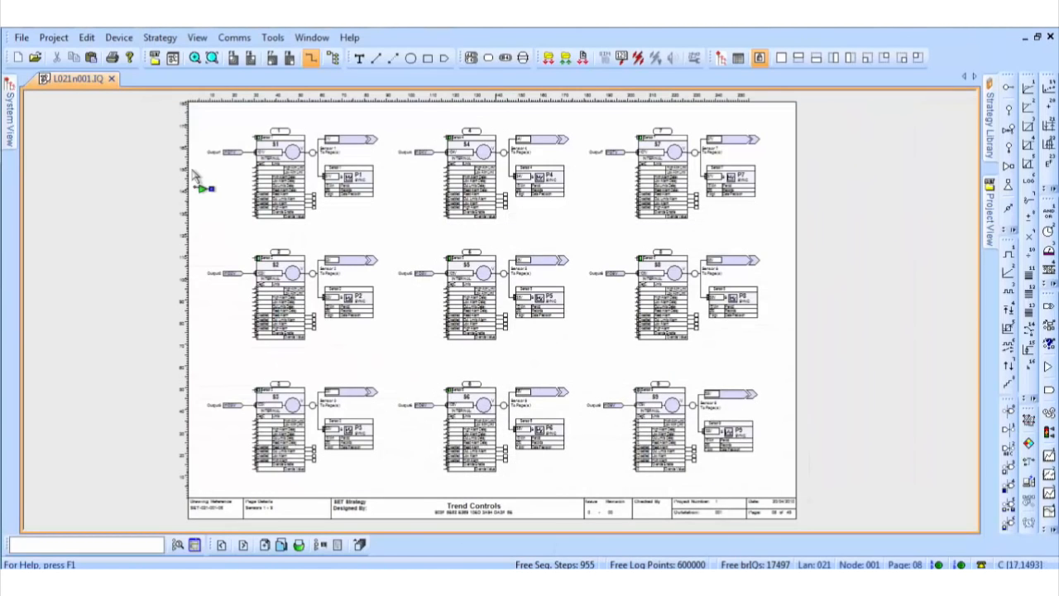
# Download the strategy file, including the node controller and XNC files, to the Demonstration XNC controller and close the transfer dialog.
pyautogui.click(548, 58)
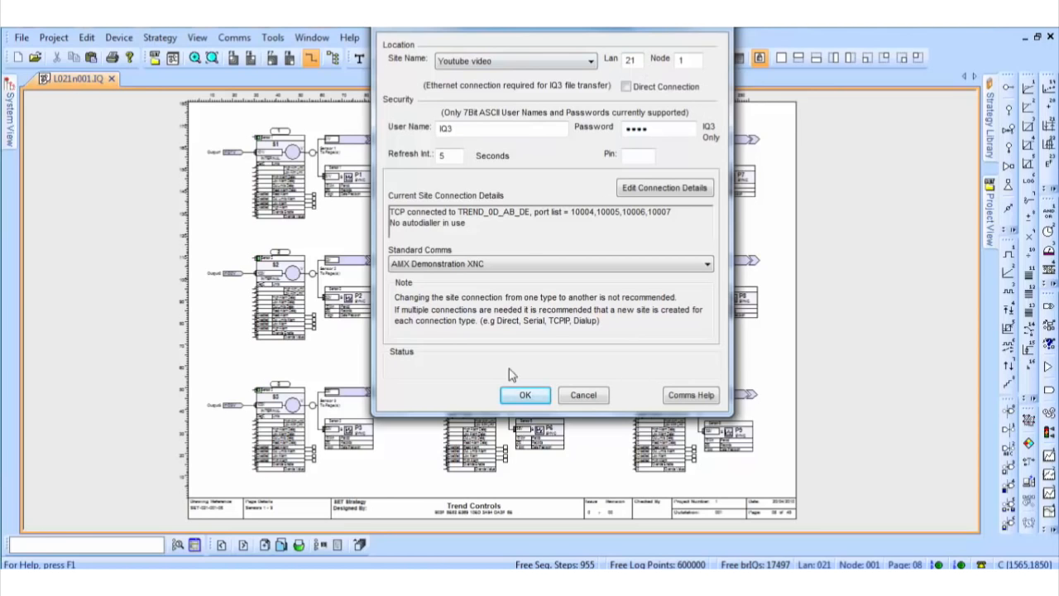
pyautogui.click(540, 395)
pyautogui.click(528, 245)
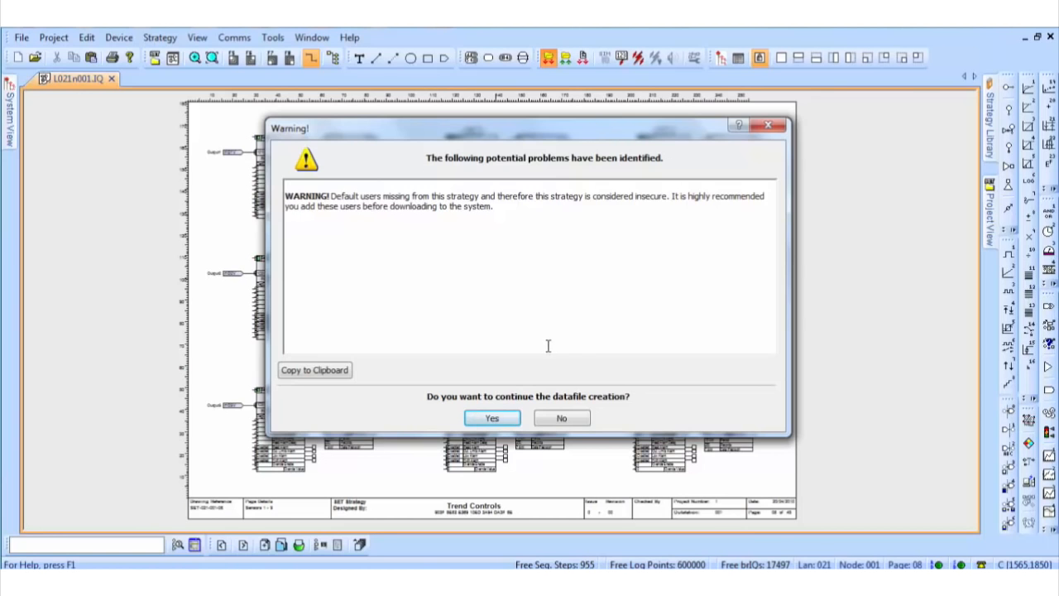
pyautogui.click(513, 420)
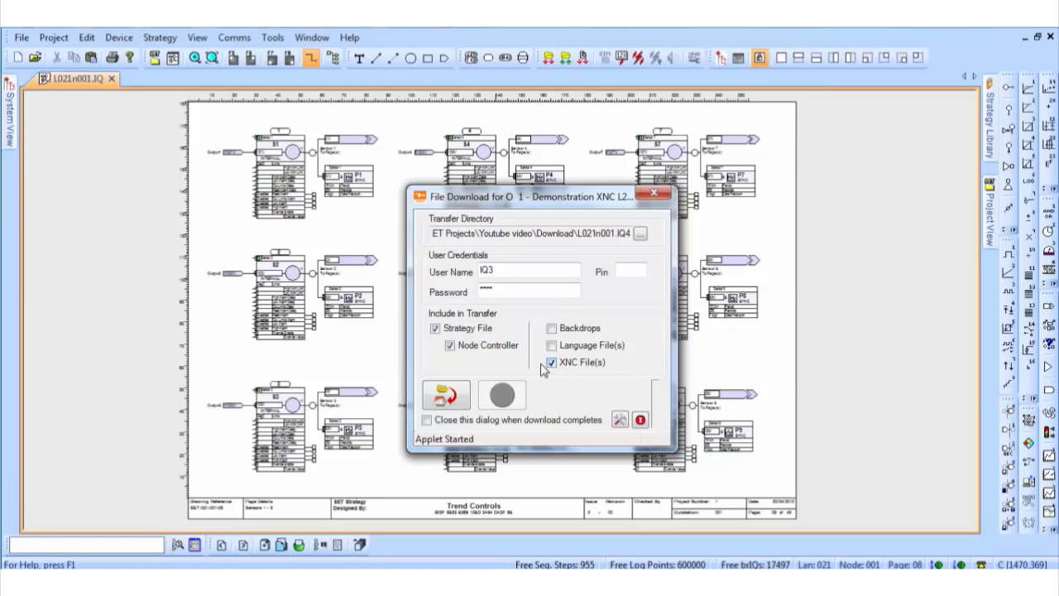
pyautogui.click(447, 396)
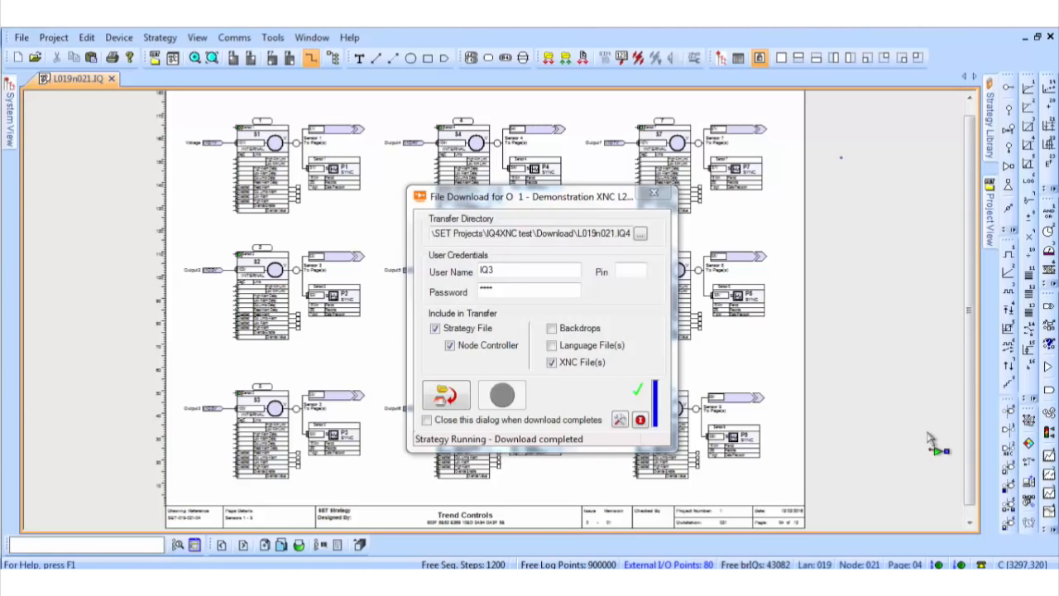
pyautogui.click(654, 194)
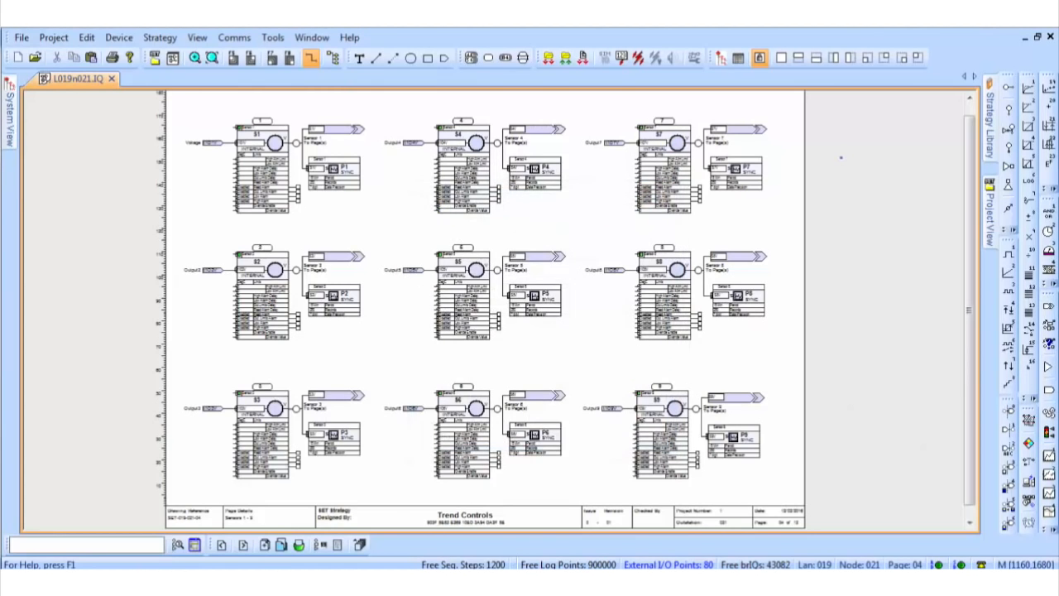
# Show live values from the controller and check the readings on the Sensors 1 - 9 and Sensors 10 - 18 pages.
pyautogui.click(621, 58)
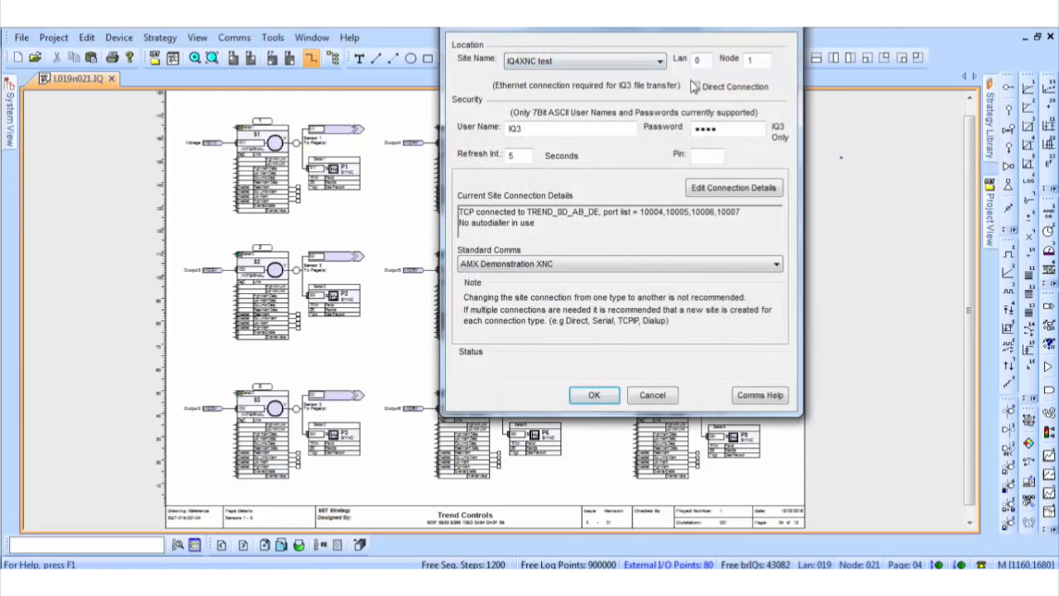
pyautogui.click(599, 398)
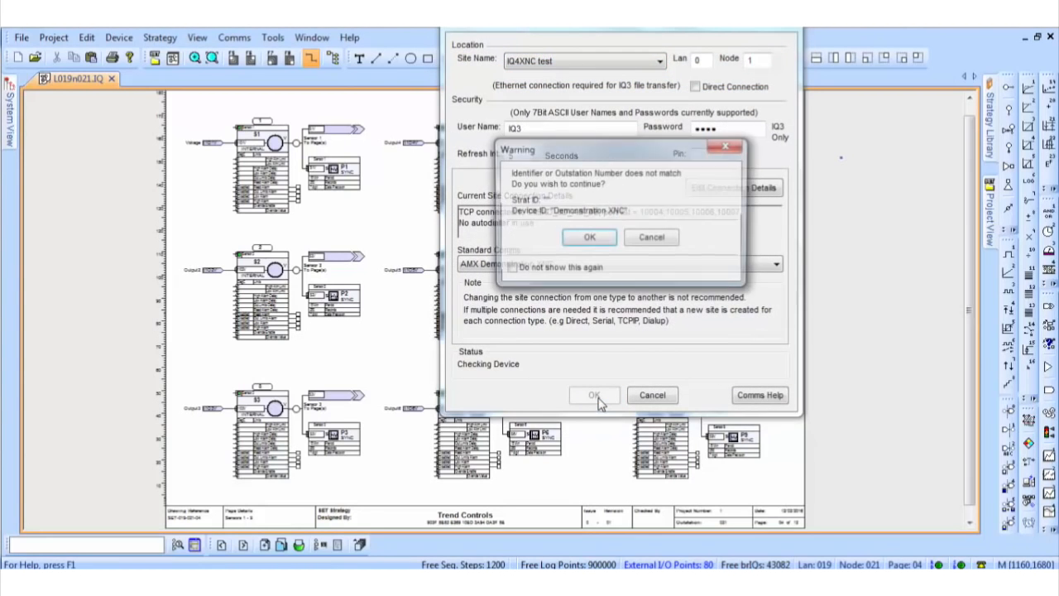
pyautogui.click(591, 245)
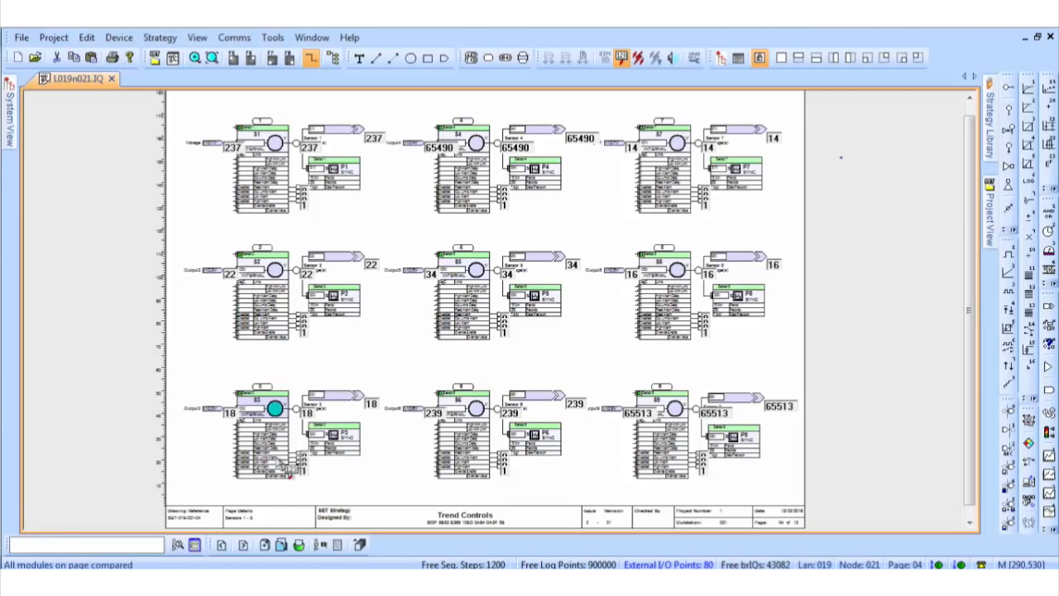
pyautogui.click(244, 546)
pyautogui.click(244, 546)
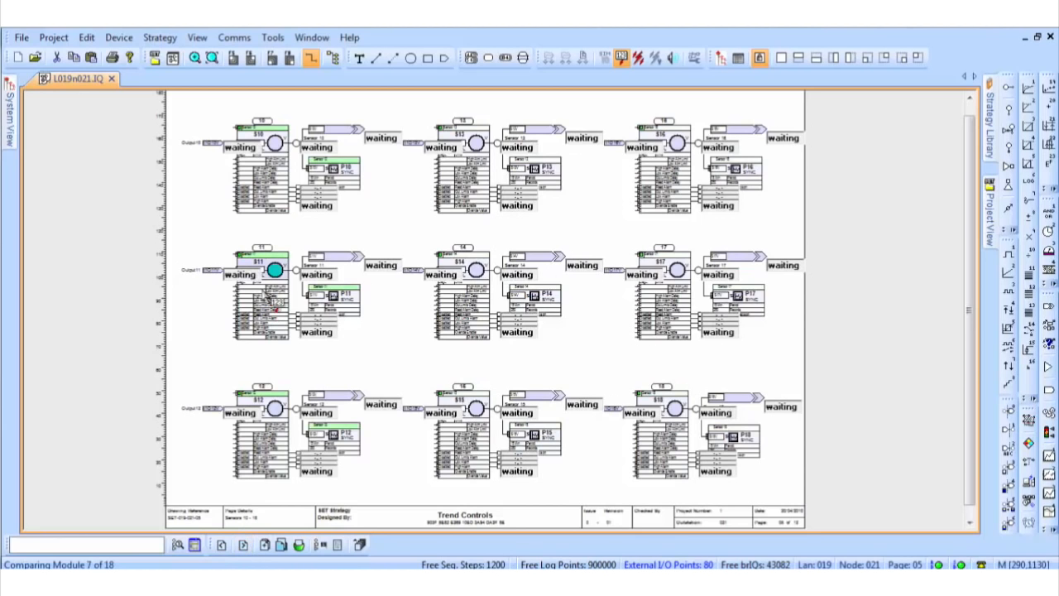
pyautogui.moveTo(265, 179)
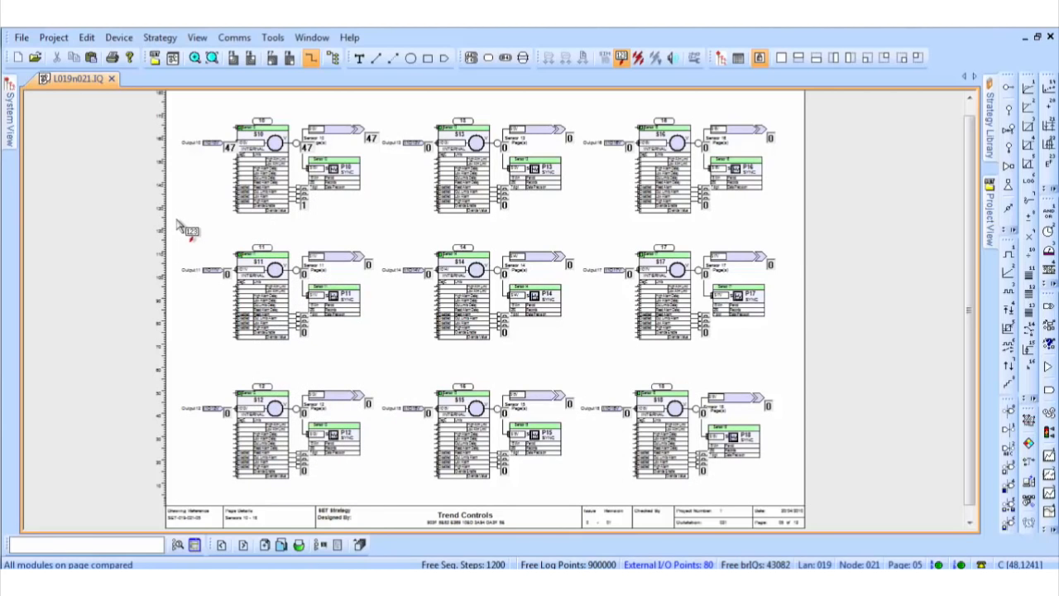
pyautogui.click(223, 545)
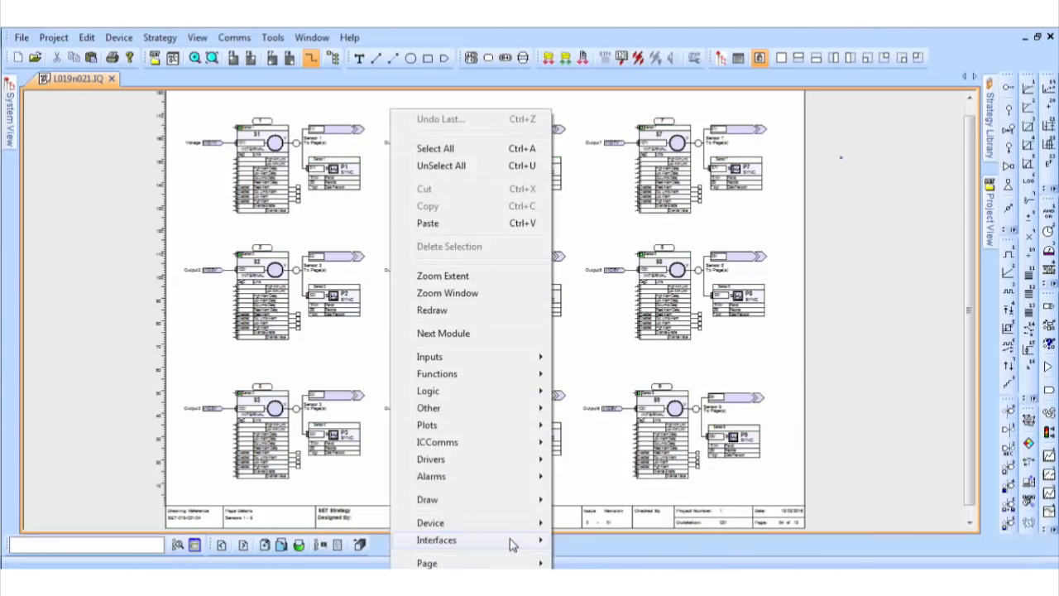
# Open the XNC Interface Module settings and copy the Store 16 request code into the Store 17 value.
pyautogui.moveTo(512, 544)
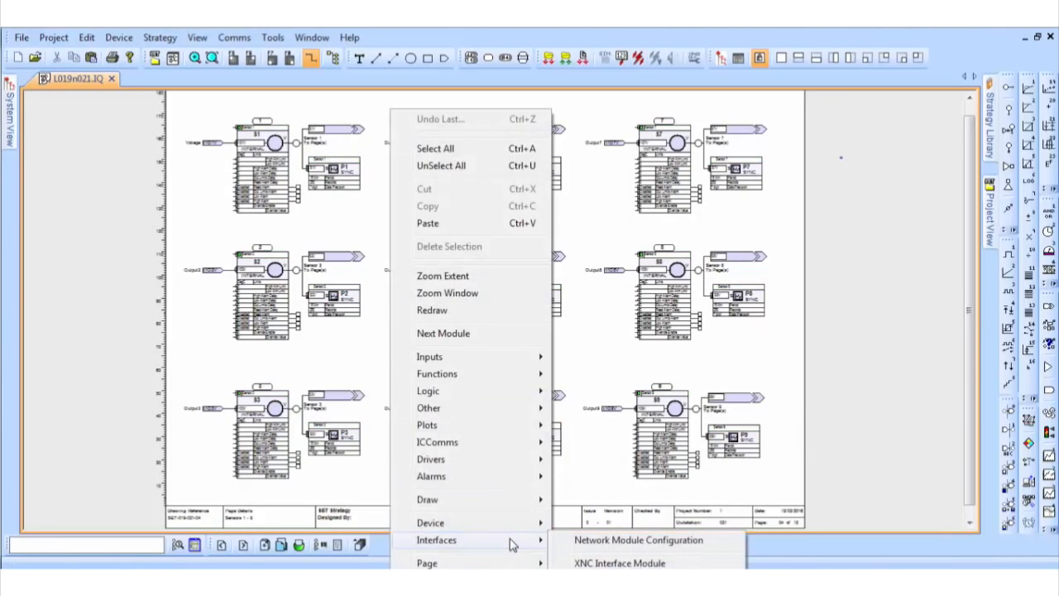
pyautogui.click(627, 563)
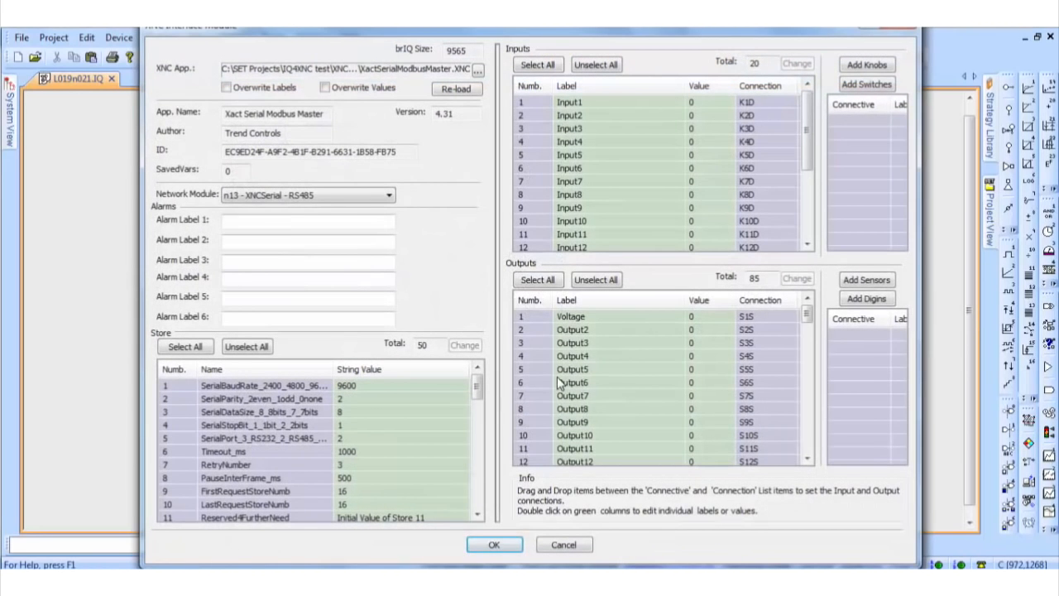
pyautogui.click(479, 514)
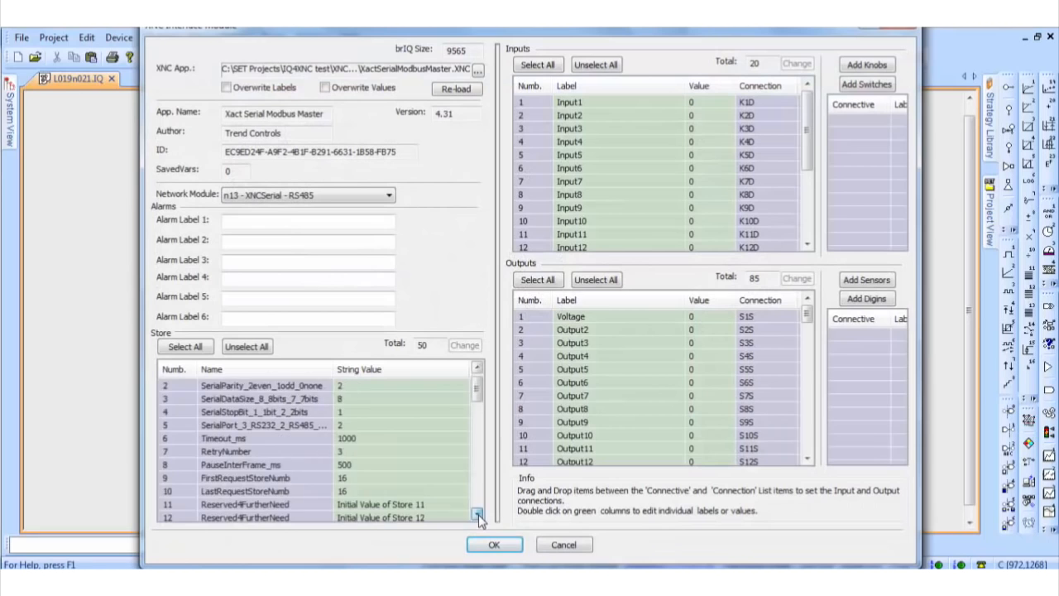
pyautogui.click(478, 515)
pyautogui.click(478, 515)
pyautogui.click(479, 515)
pyautogui.click(478, 515)
pyautogui.click(478, 515)
pyautogui.click(478, 515)
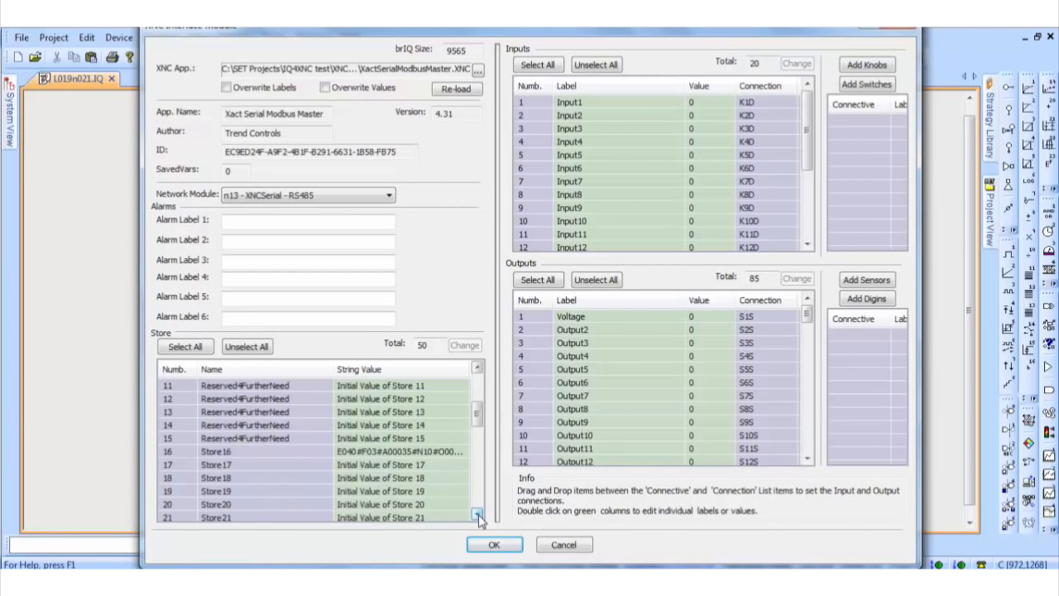
pyautogui.click(387, 451)
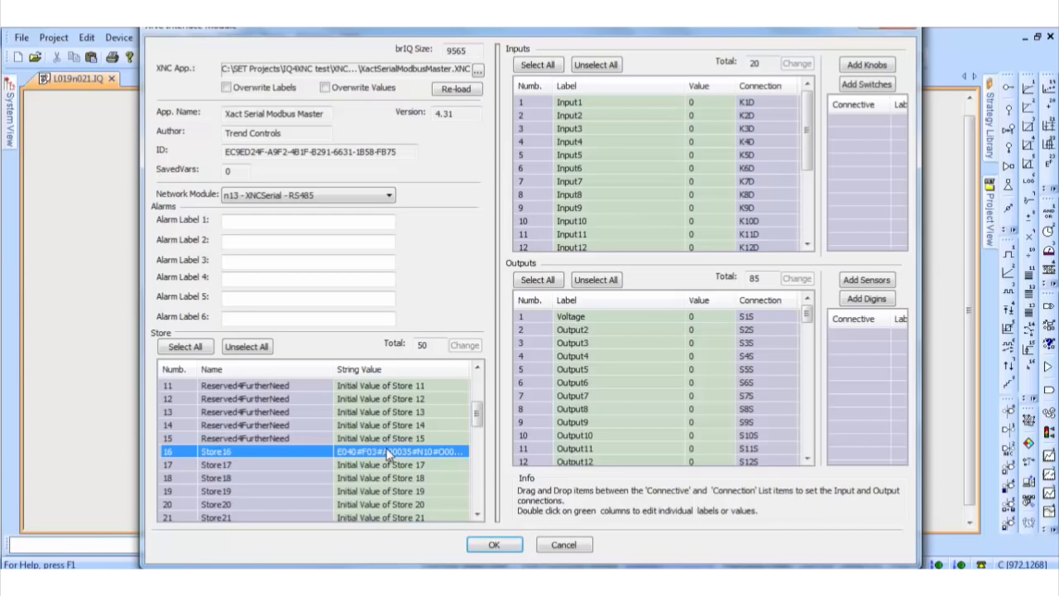
pyautogui.rightClick(388, 451)
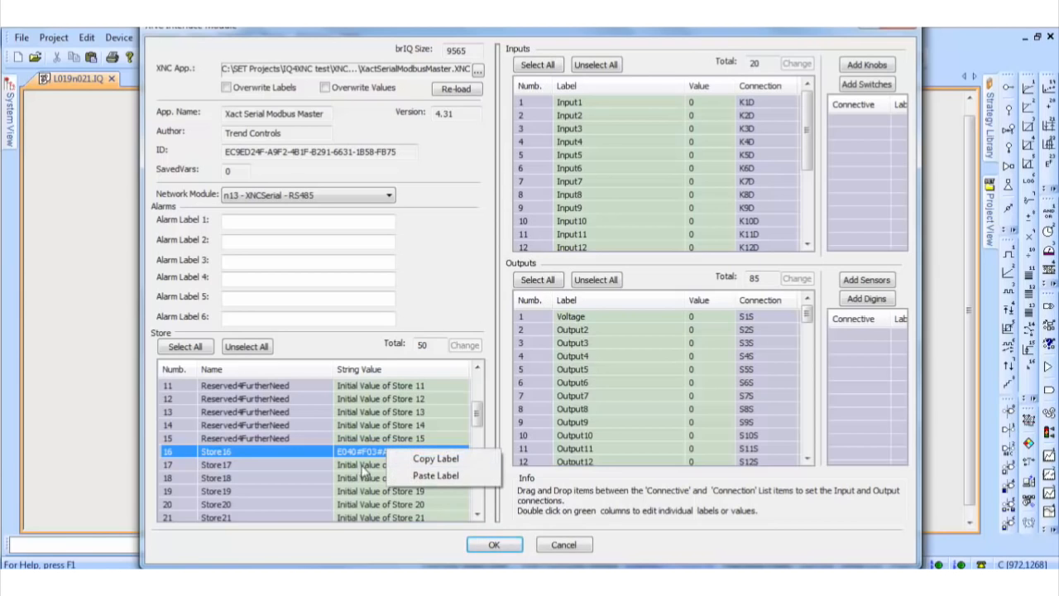
pyautogui.doubleClick(362, 453)
pyautogui.hotkey('ctrl', 'c')
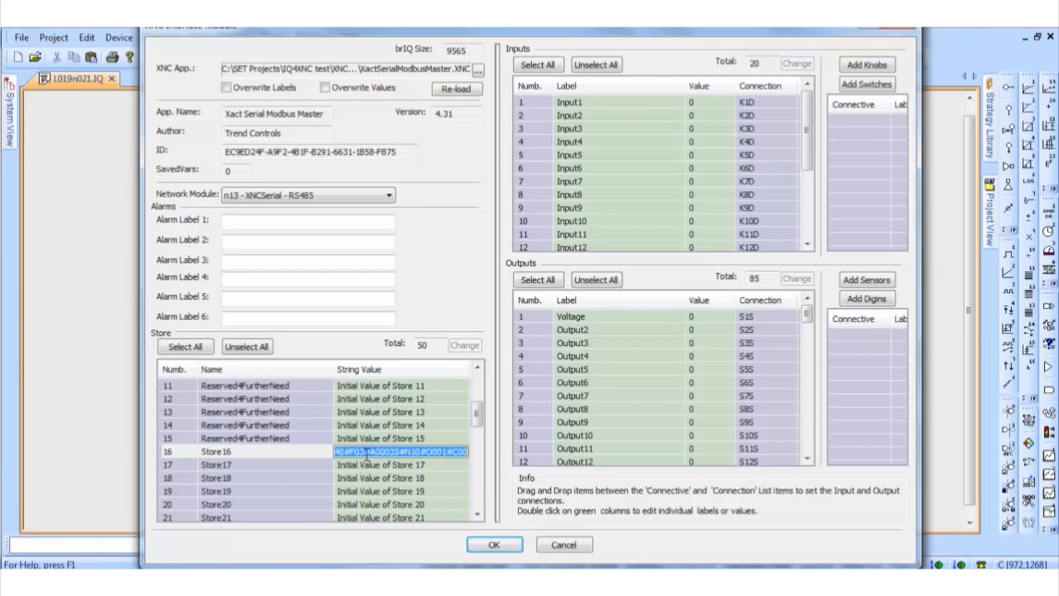
pyautogui.click(365, 465)
pyautogui.doubleClick(365, 465)
pyautogui.hotkey('ctrl', 'v')
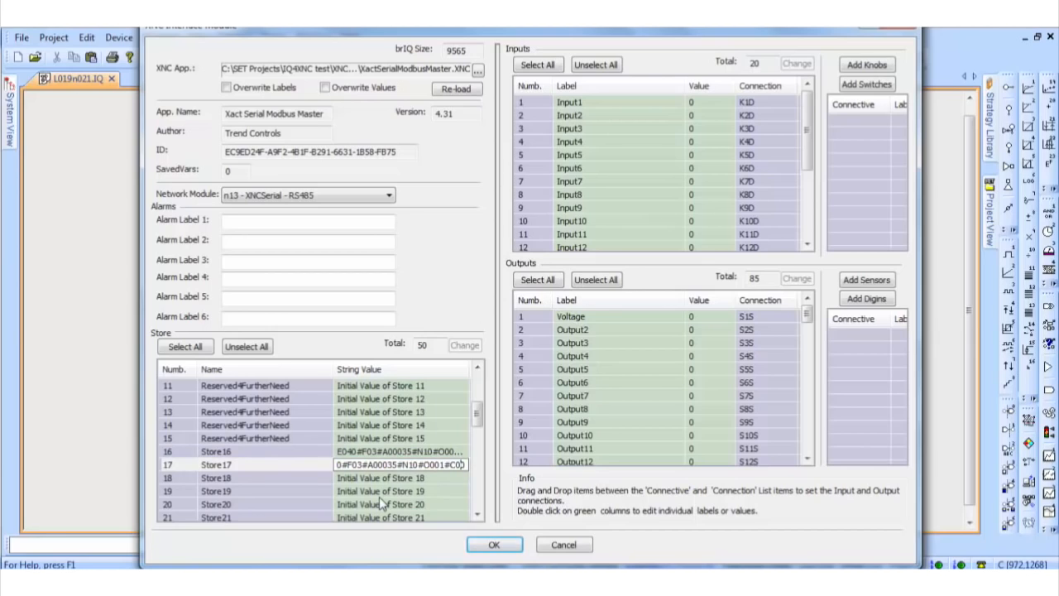
# Change the device address in the Store 17 request code to E041 for the second meter.
pyautogui.press('Left')
pyautogui.press('Left')
pyautogui.press('Left')
pyautogui.press('Left')
pyautogui.press('Left')
pyautogui.press('Left')
pyautogui.press('Left')
pyautogui.press('Left')
pyautogui.press('Left')
pyautogui.press('Left')
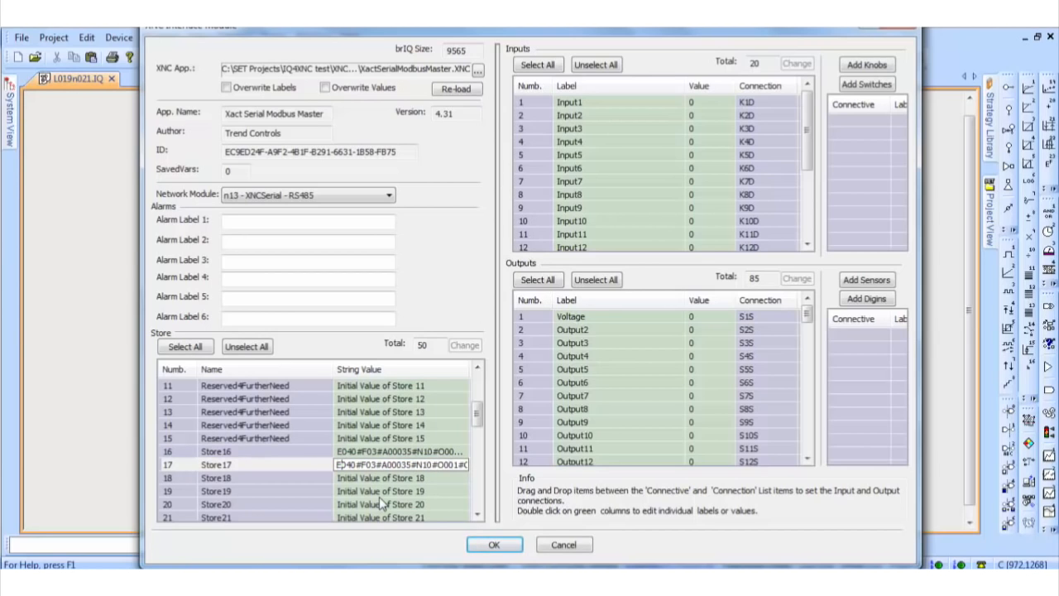
pyautogui.press('Right')
pyautogui.press('BackSpace')
pyautogui.write('1')
# Change the start output in the Store 17 request code to O011 and commit the value.
pyautogui.press('Right')
pyautogui.press('Right')
pyautogui.press('Right')
pyautogui.press('Right')
pyautogui.press('Right')
pyautogui.press('Right')
pyautogui.press('Right')
pyautogui.press('Right')
pyautogui.press('BackSpace')
pyautogui.press('BackSpace')
pyautogui.write('11')
pyautogui.click(440, 479)
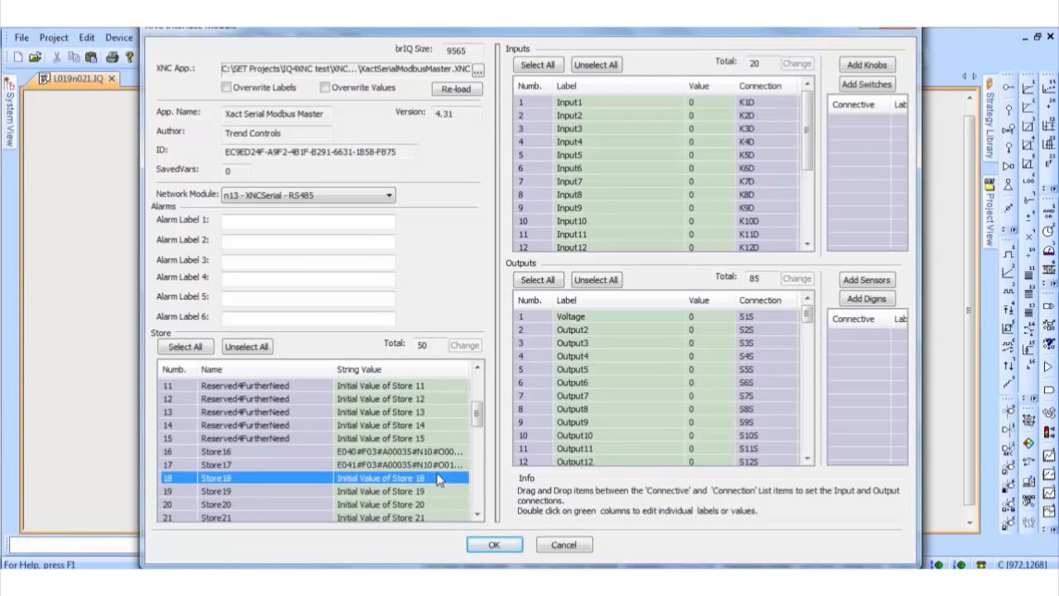
# Set the LastRequestStoreNumb value to 17 and accept the XNC Interface Module settings.
pyautogui.click(477, 367)
pyautogui.click(477, 367)
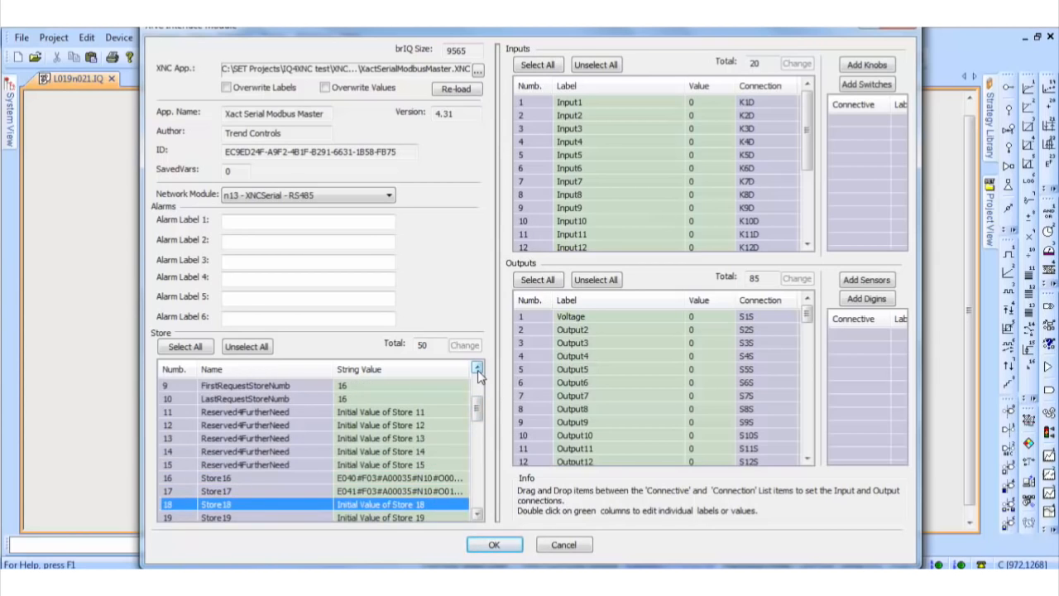
pyautogui.click(347, 399)
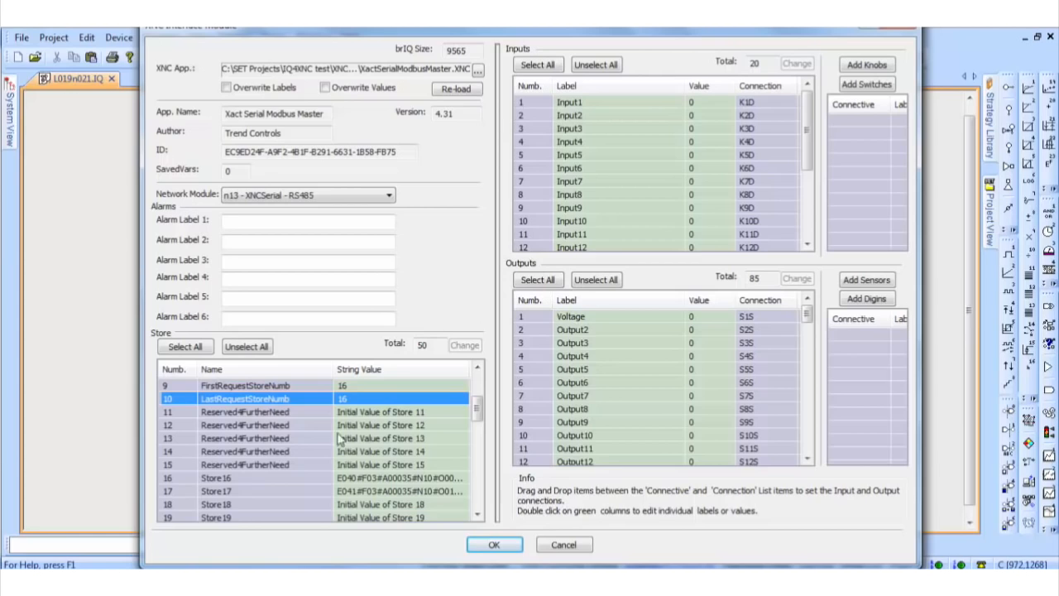
pyautogui.doubleClick(357, 399)
pyautogui.write('17')
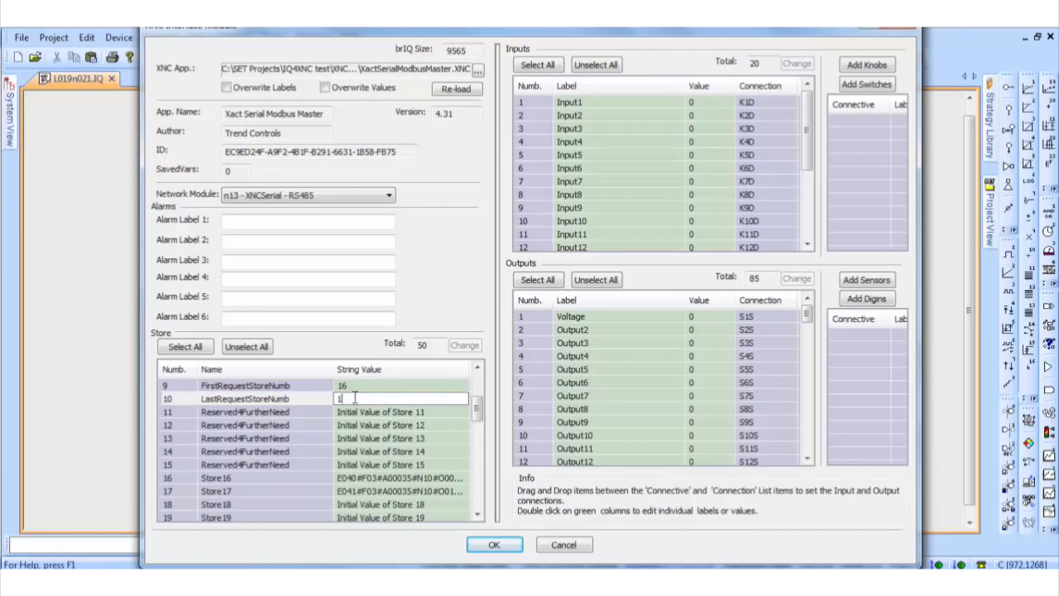
pyautogui.click(365, 492)
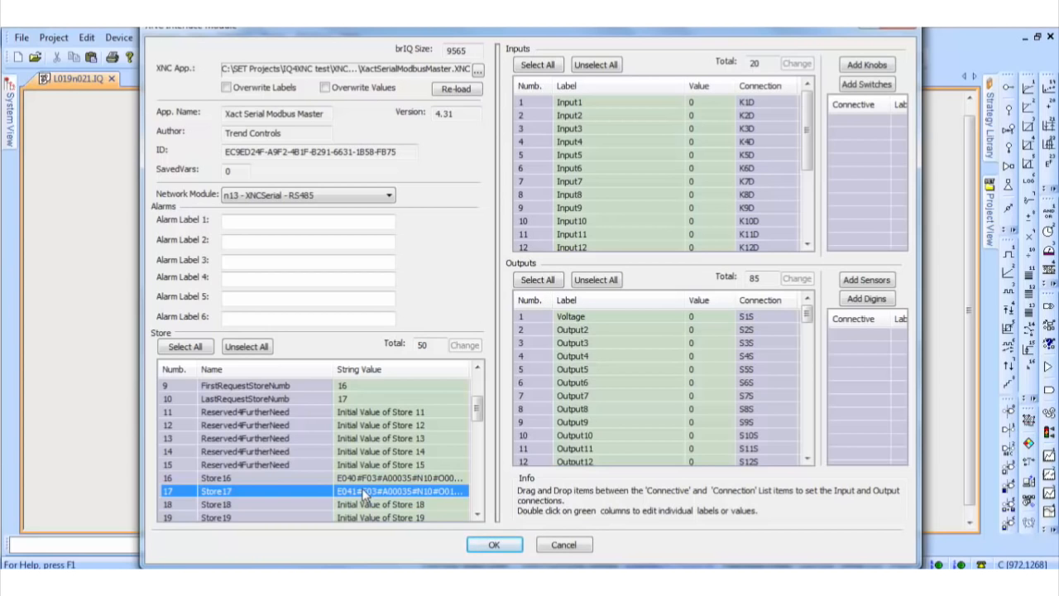
pyautogui.click(516, 546)
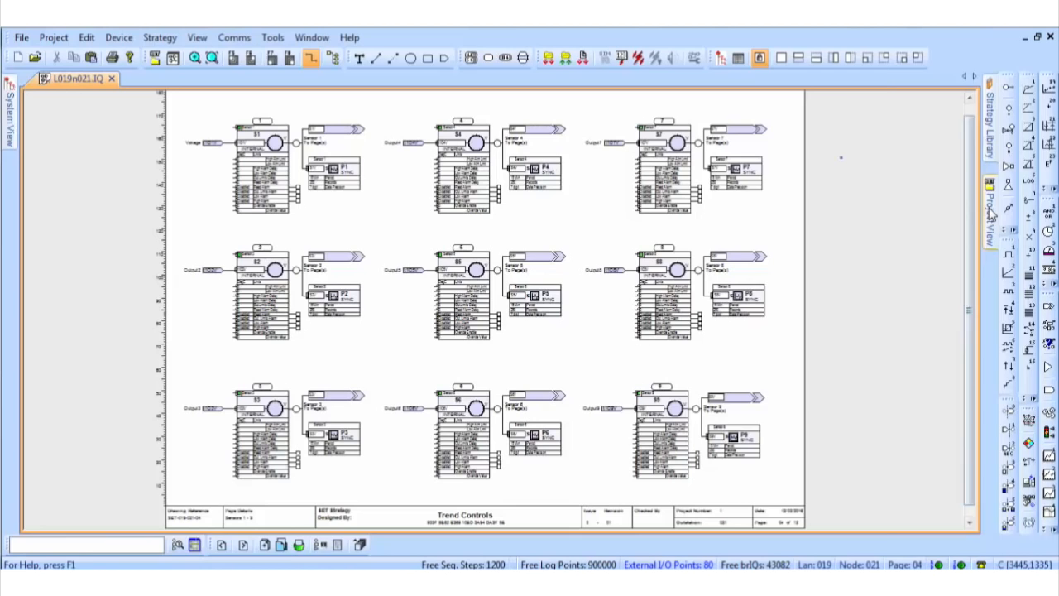
# Copy the Os 021 IQ4E-96-SerialModbusMaster device to a solution and name it "2 meters".
pyautogui.moveTo(987, 213)
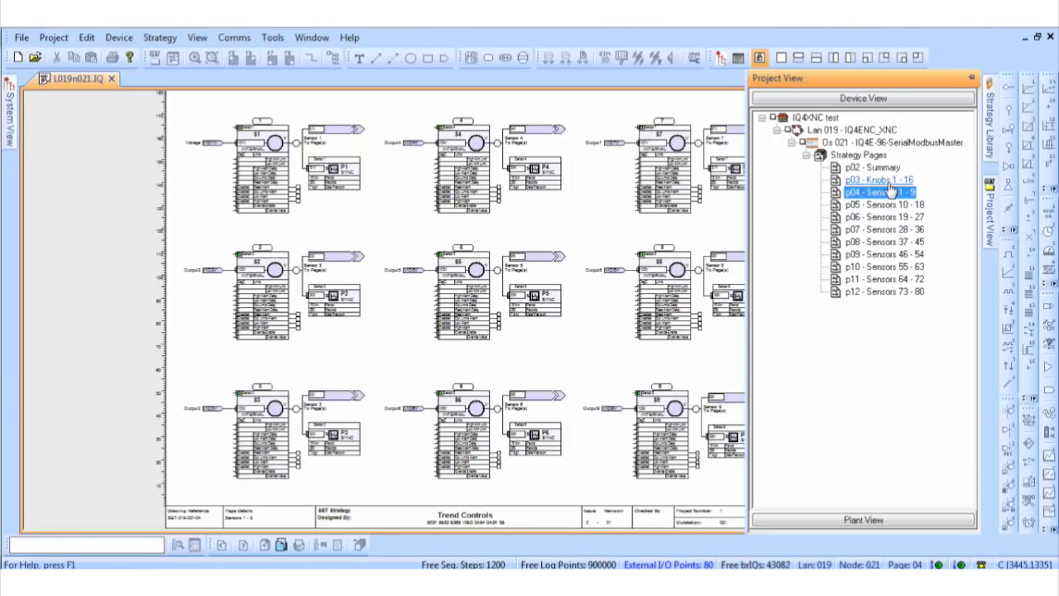
pyautogui.click(863, 143)
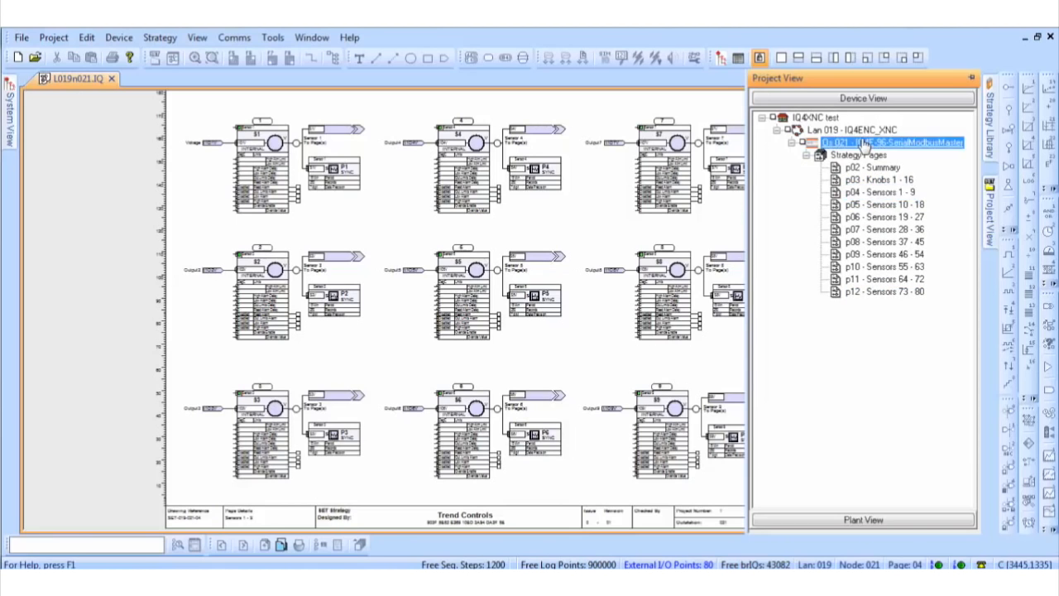
pyautogui.rightClick(863, 143)
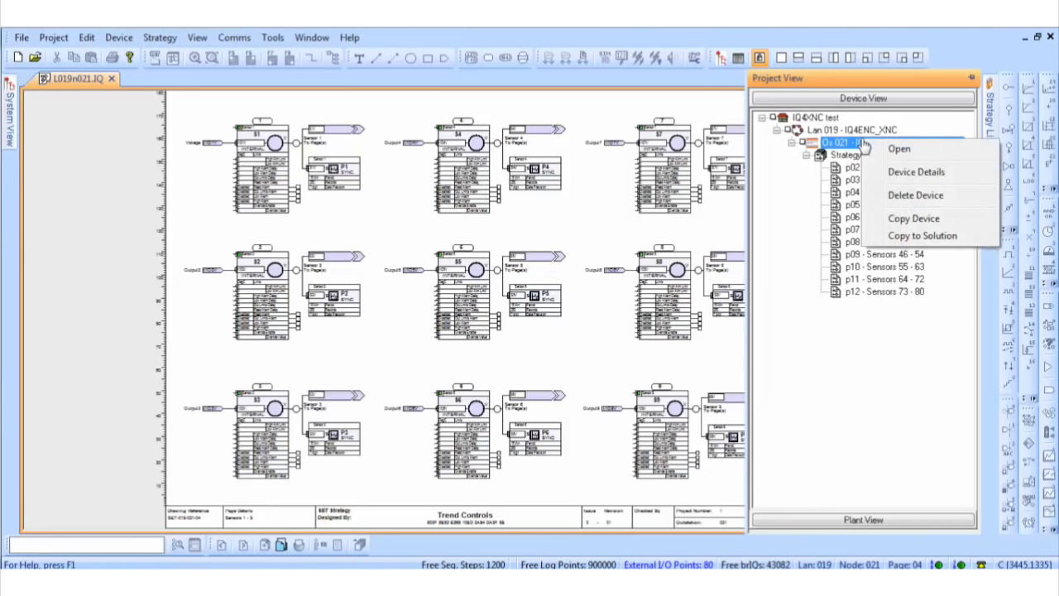
pyautogui.click(907, 236)
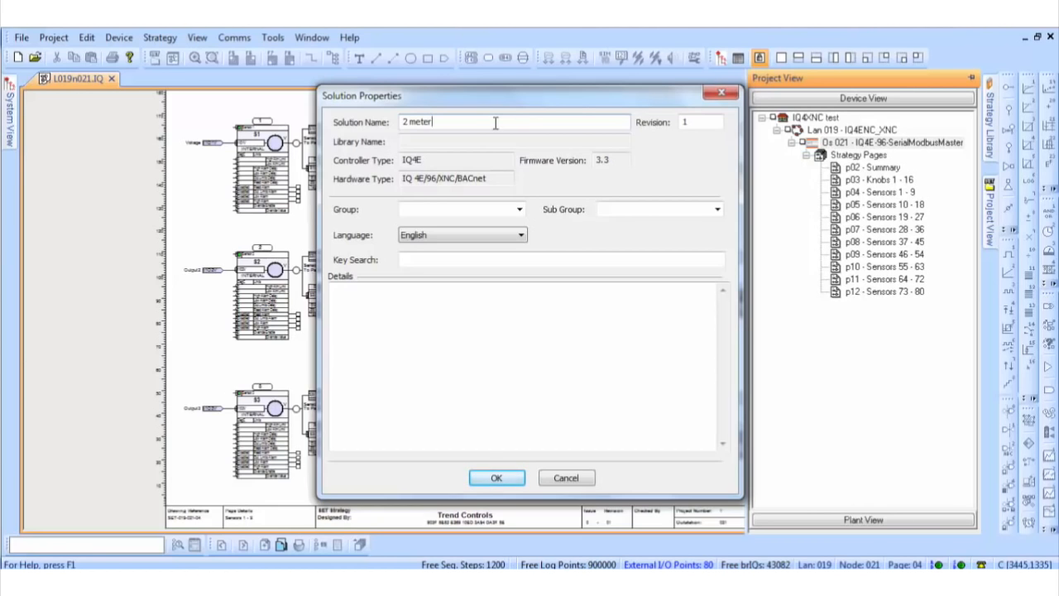
pyautogui.write('s')
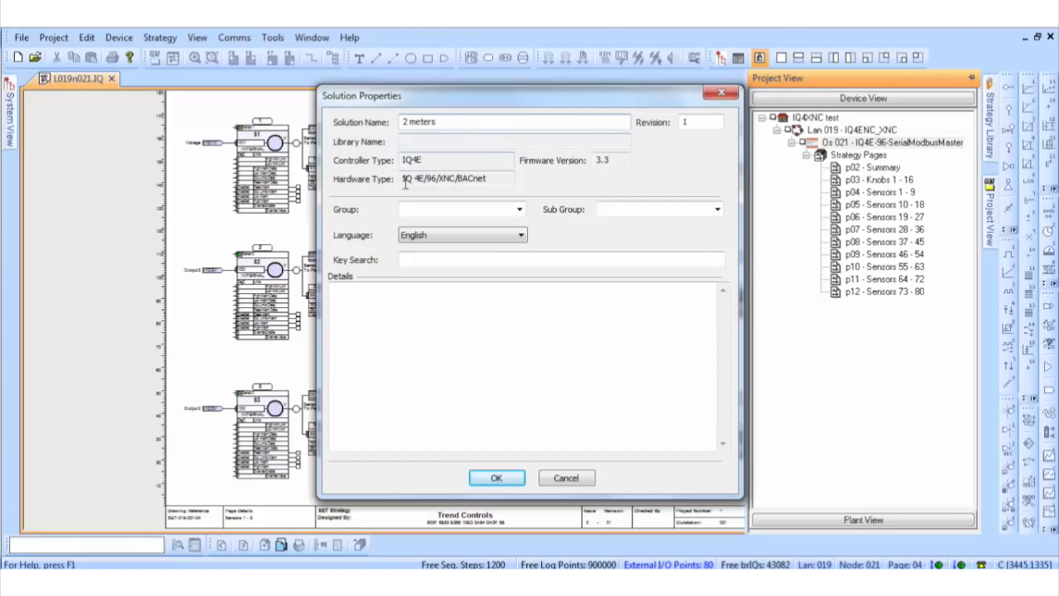
# Assign the solution to group "here" and sub group "now", and save its properties.
pyautogui.click(520, 211)
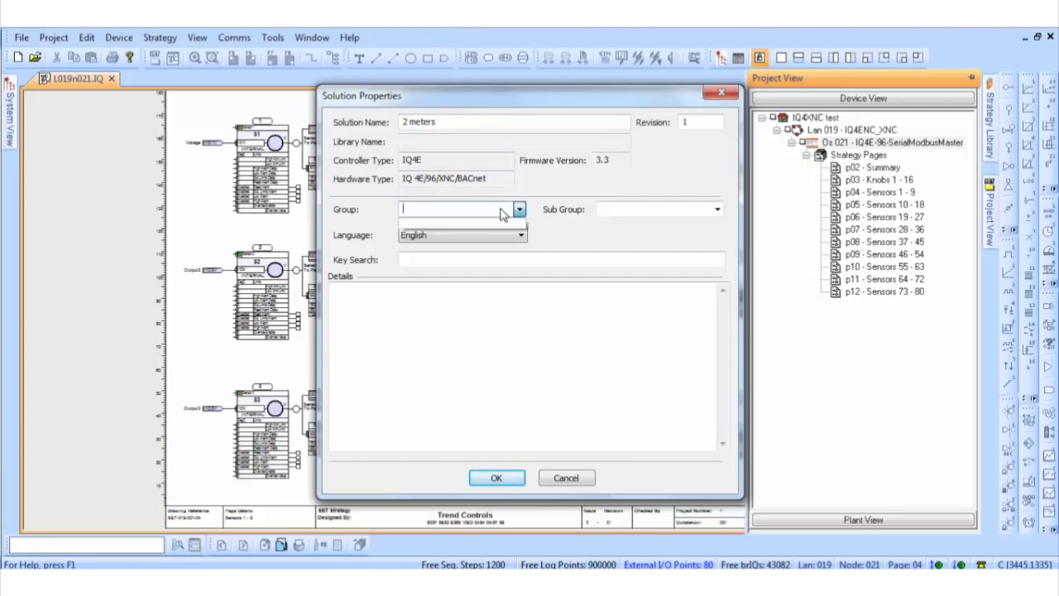
pyautogui.click(501, 208)
pyautogui.write('here')
pyautogui.click(677, 210)
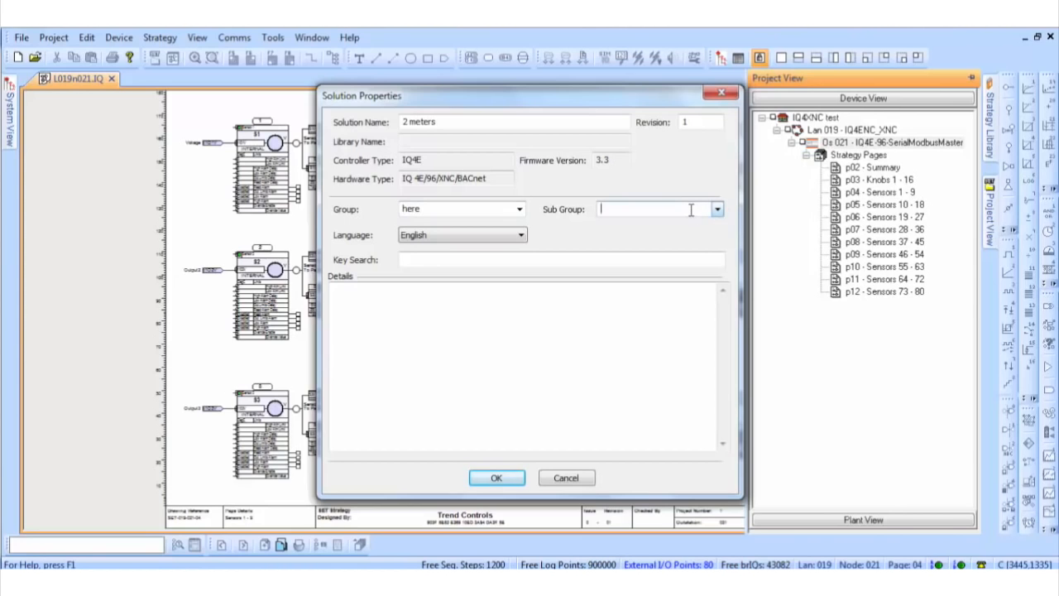
pyautogui.write('now')
pyautogui.click(413, 306)
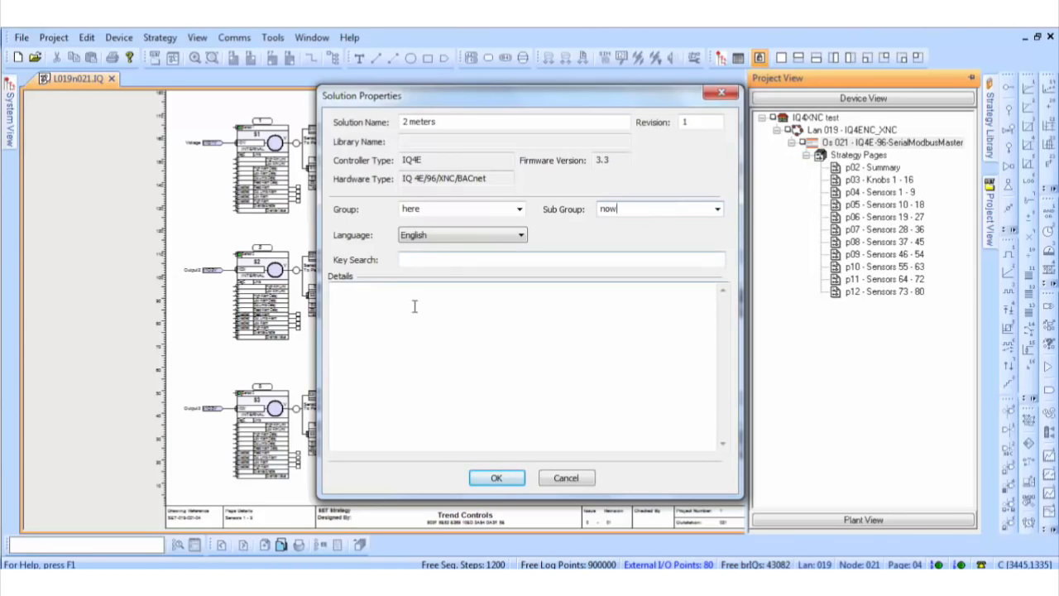
pyautogui.click(508, 480)
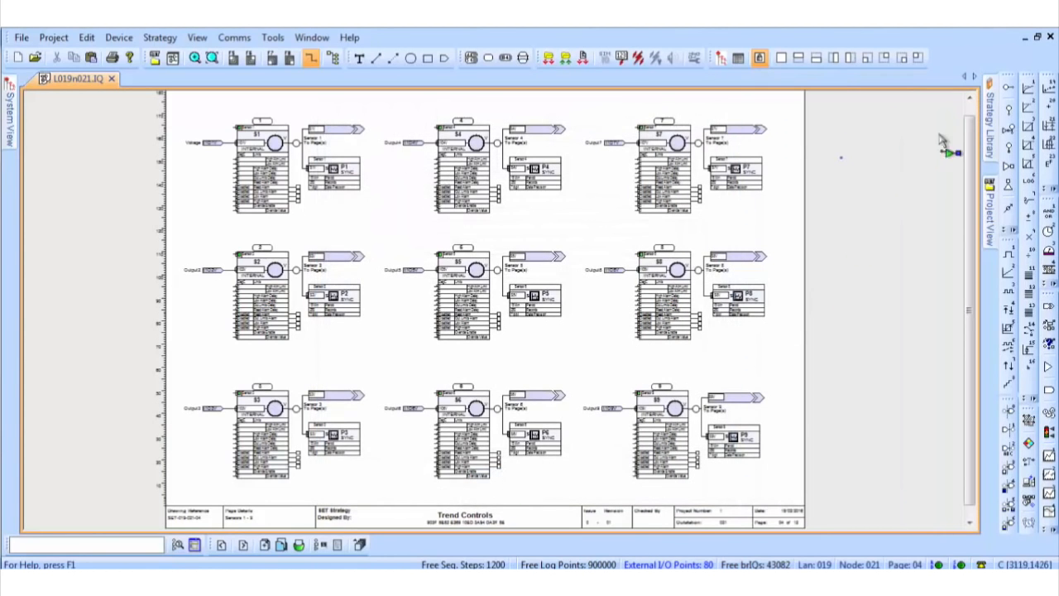
# Check the "2 meters" entry among the custom solutions in the Strategy Library.
pyautogui.moveTo(987, 124)
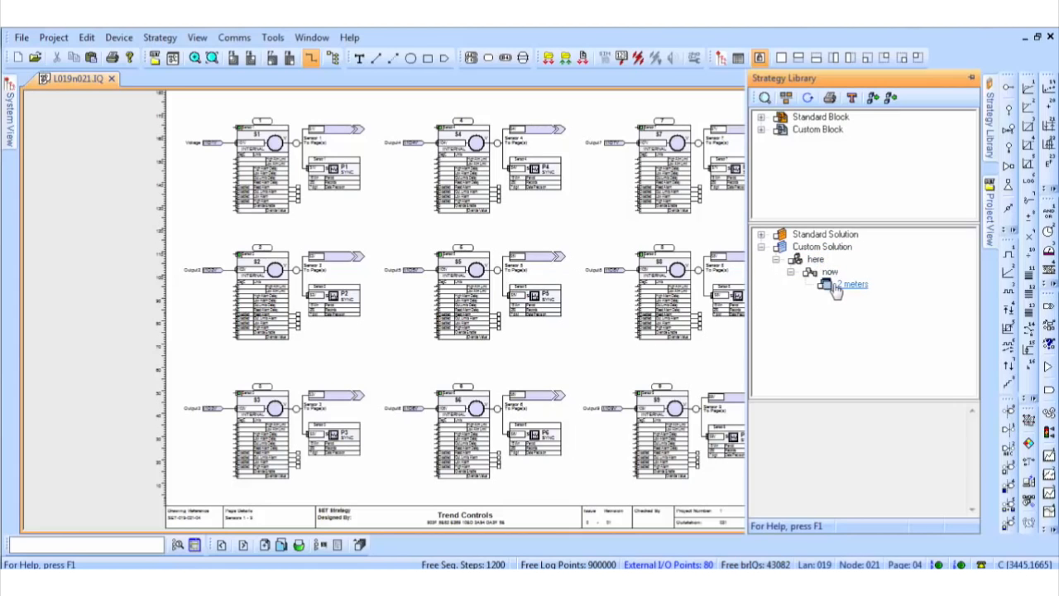
pyautogui.moveTo(836, 288); pyautogui.dragTo(591, 221)
pyautogui.moveTo(590, 220); pyautogui.dragTo(80, 201)
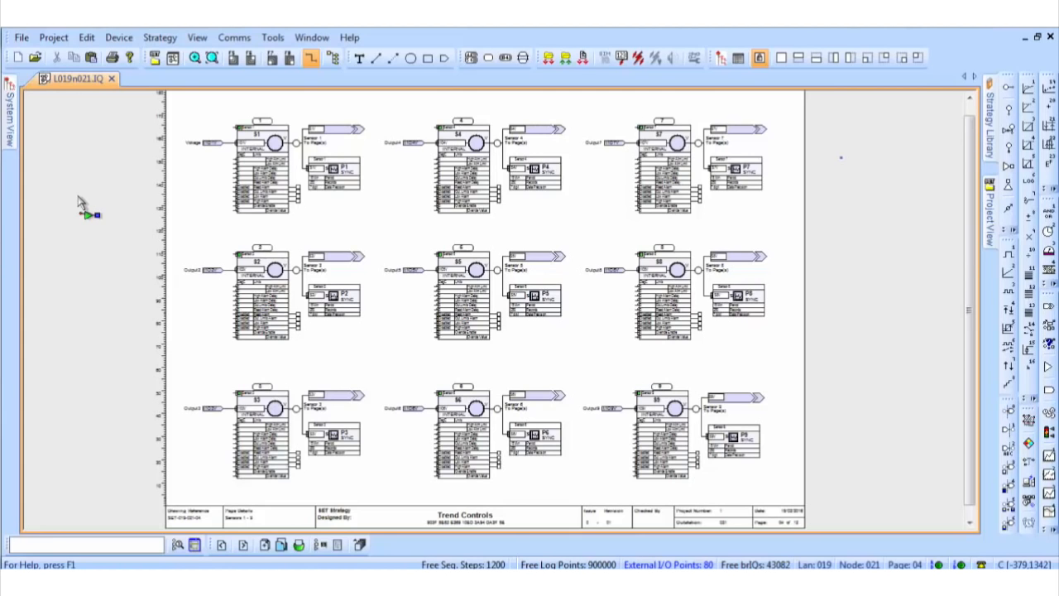
pyautogui.moveTo(544, 185)
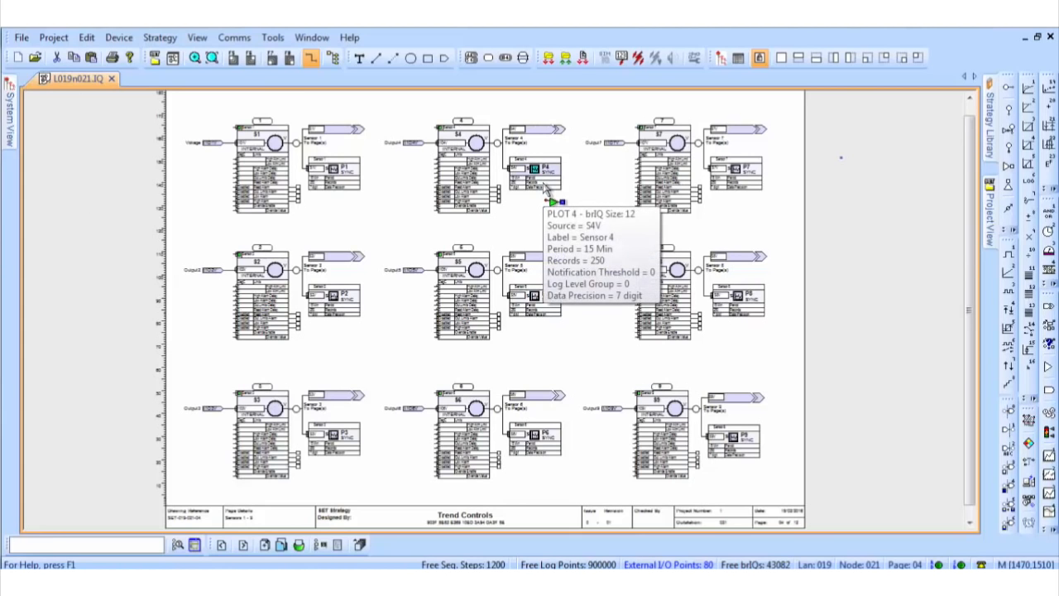